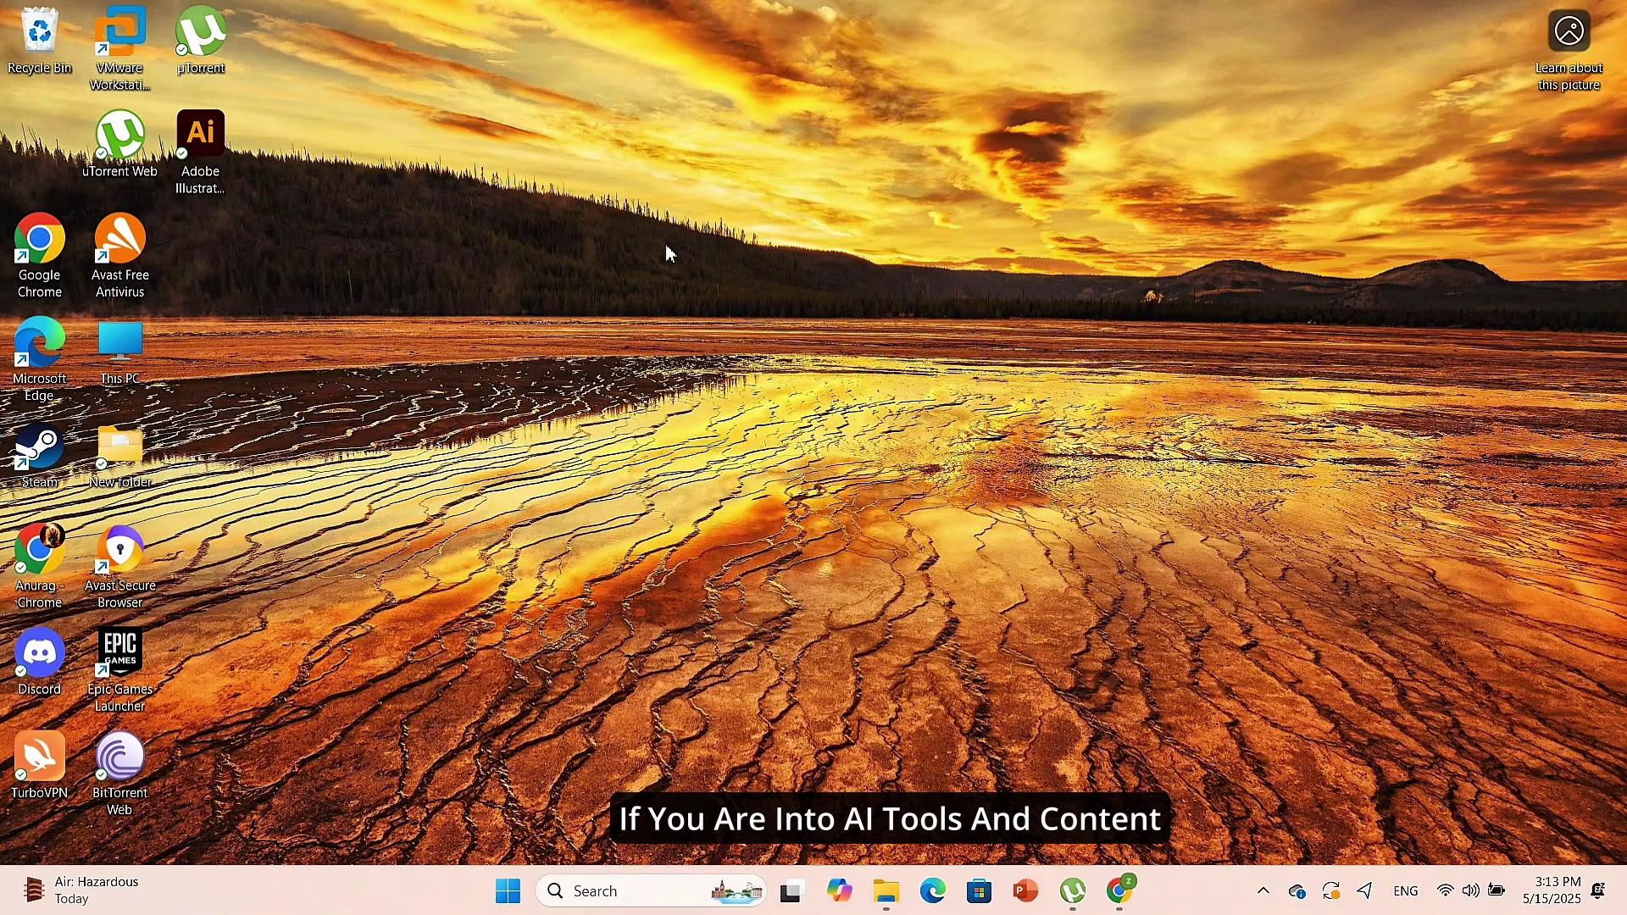
Load pippit.capcut.com in the Chrome window with the new tab
{"action": "left_click", "coordinate": [1121, 890]}
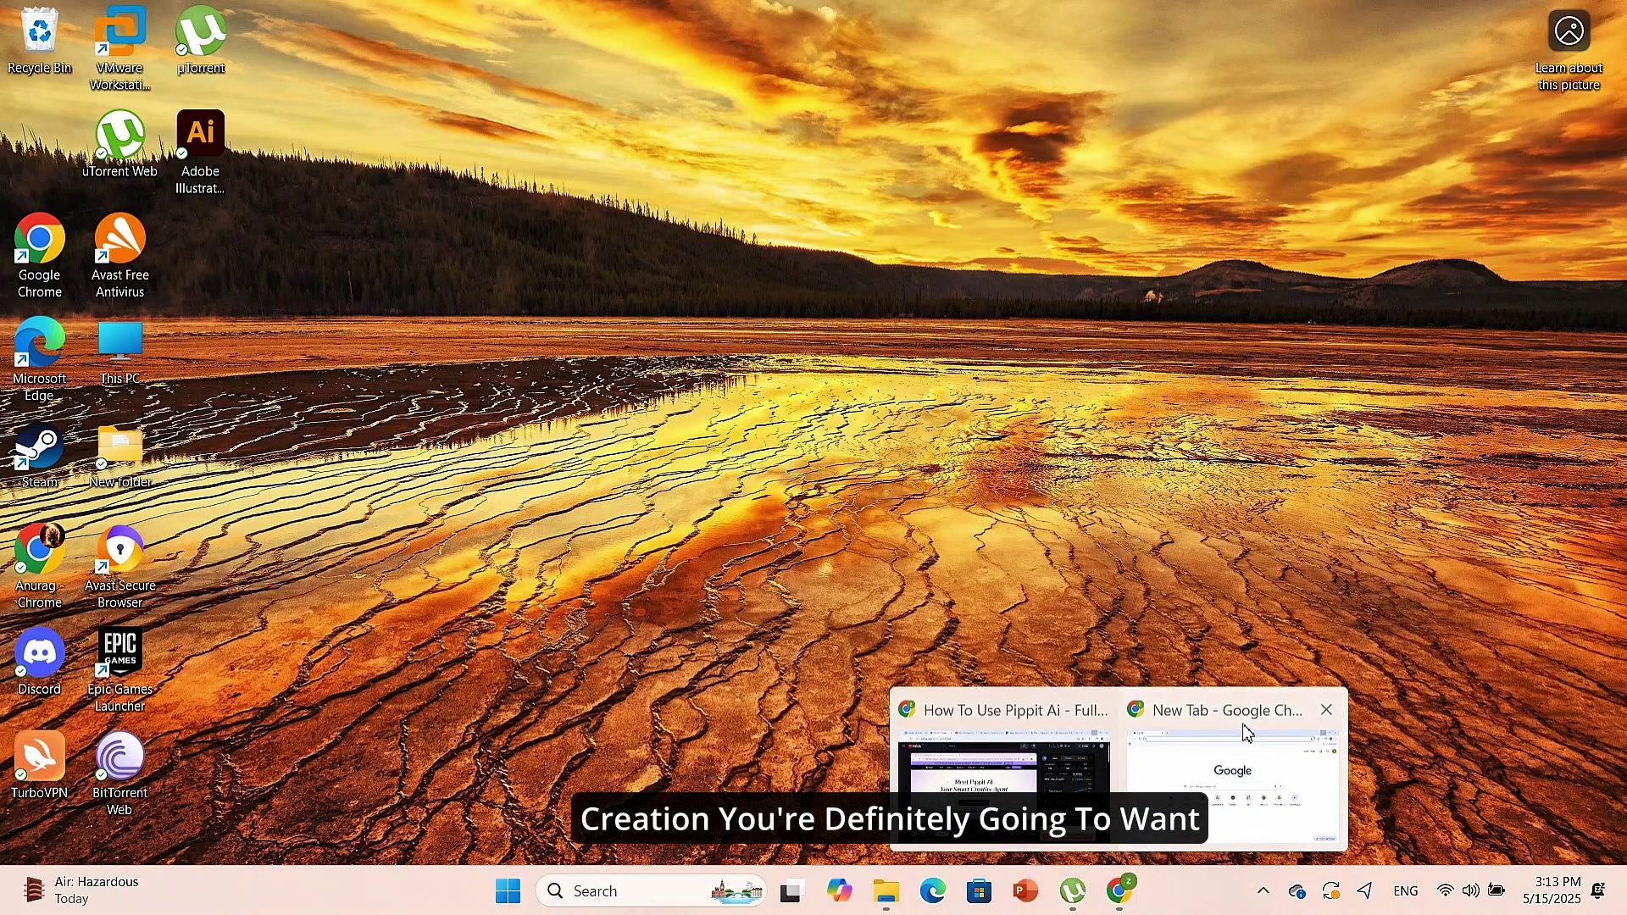
{"action": "left_click", "coordinate": [1221, 763]}
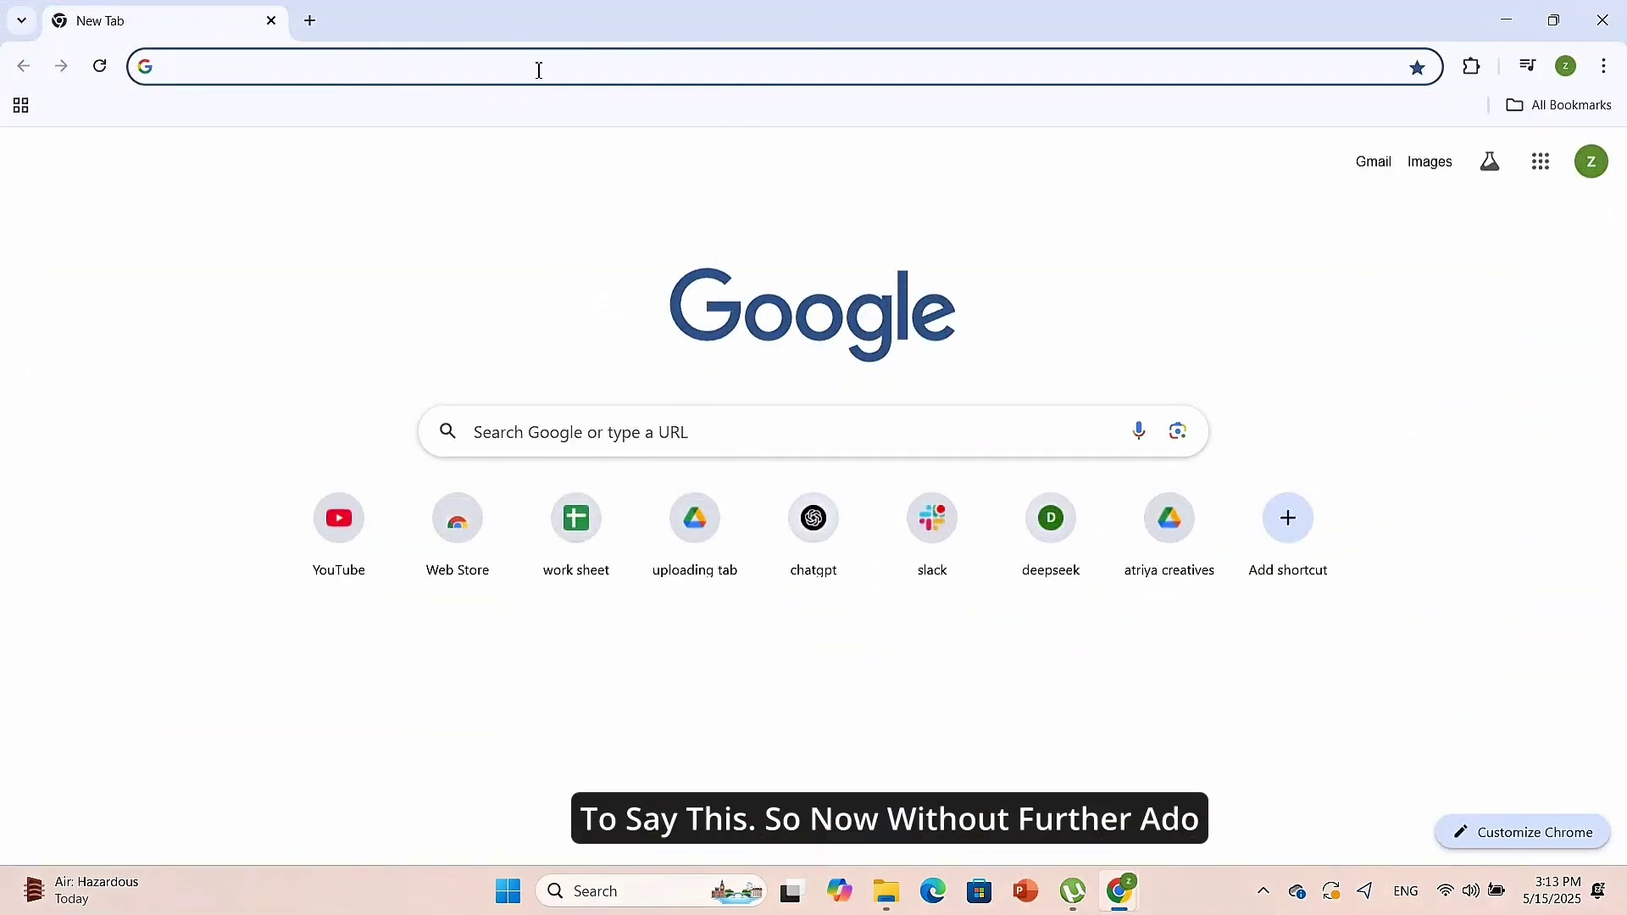
{"action": "type", "text": "pippi"}
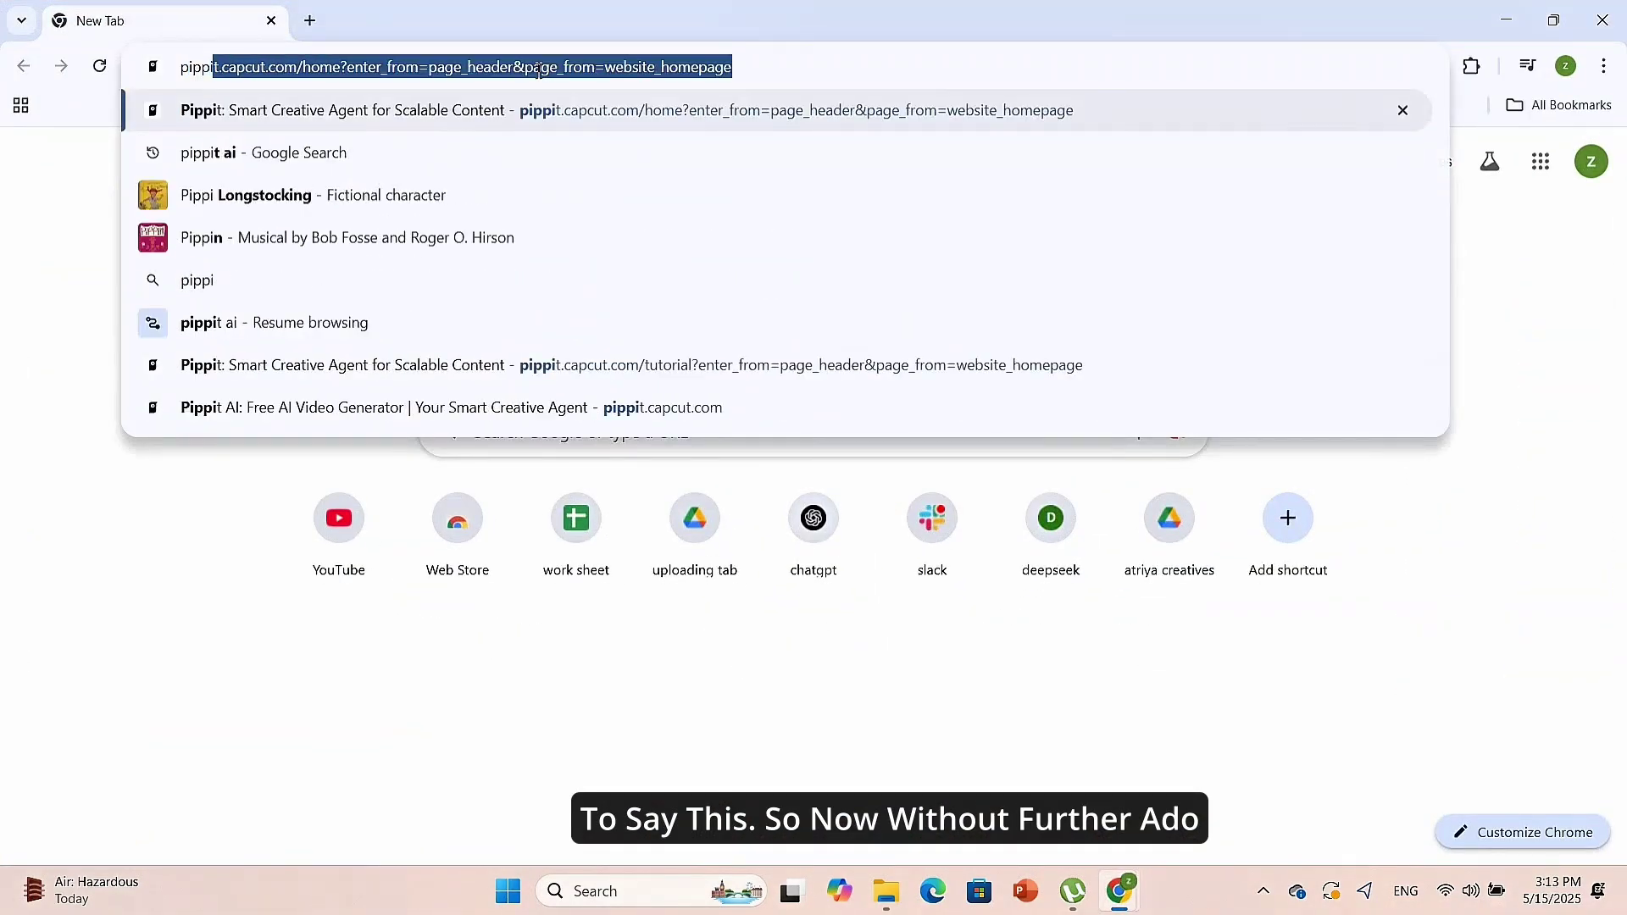
{"action": "type", "text": "t."}
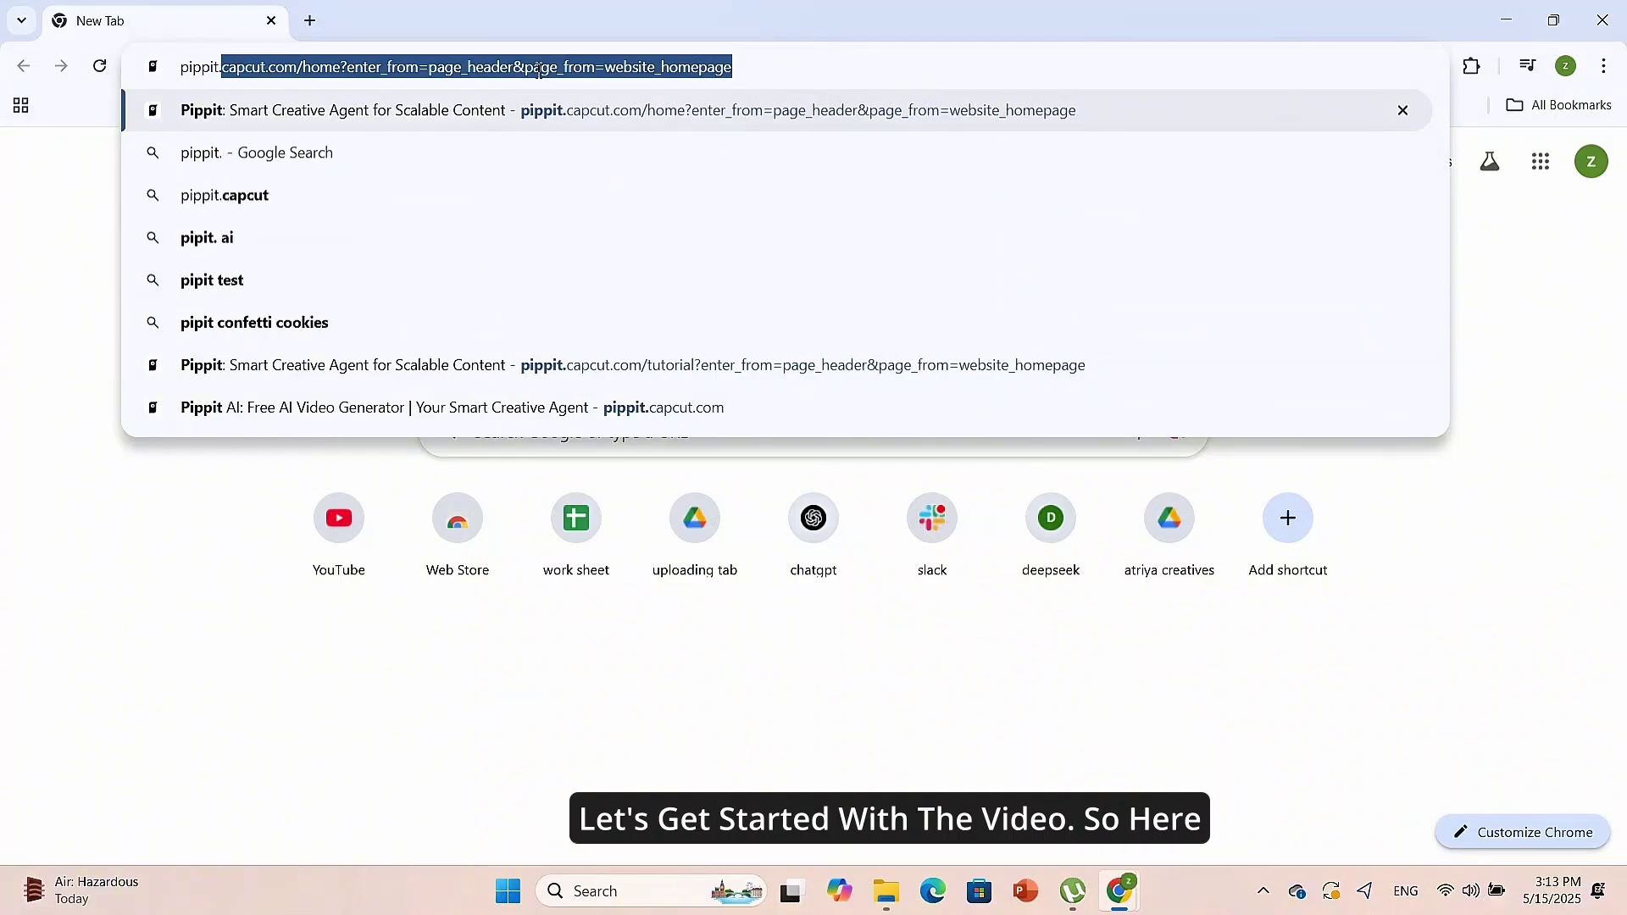
{"action": "type", "text": "c"}
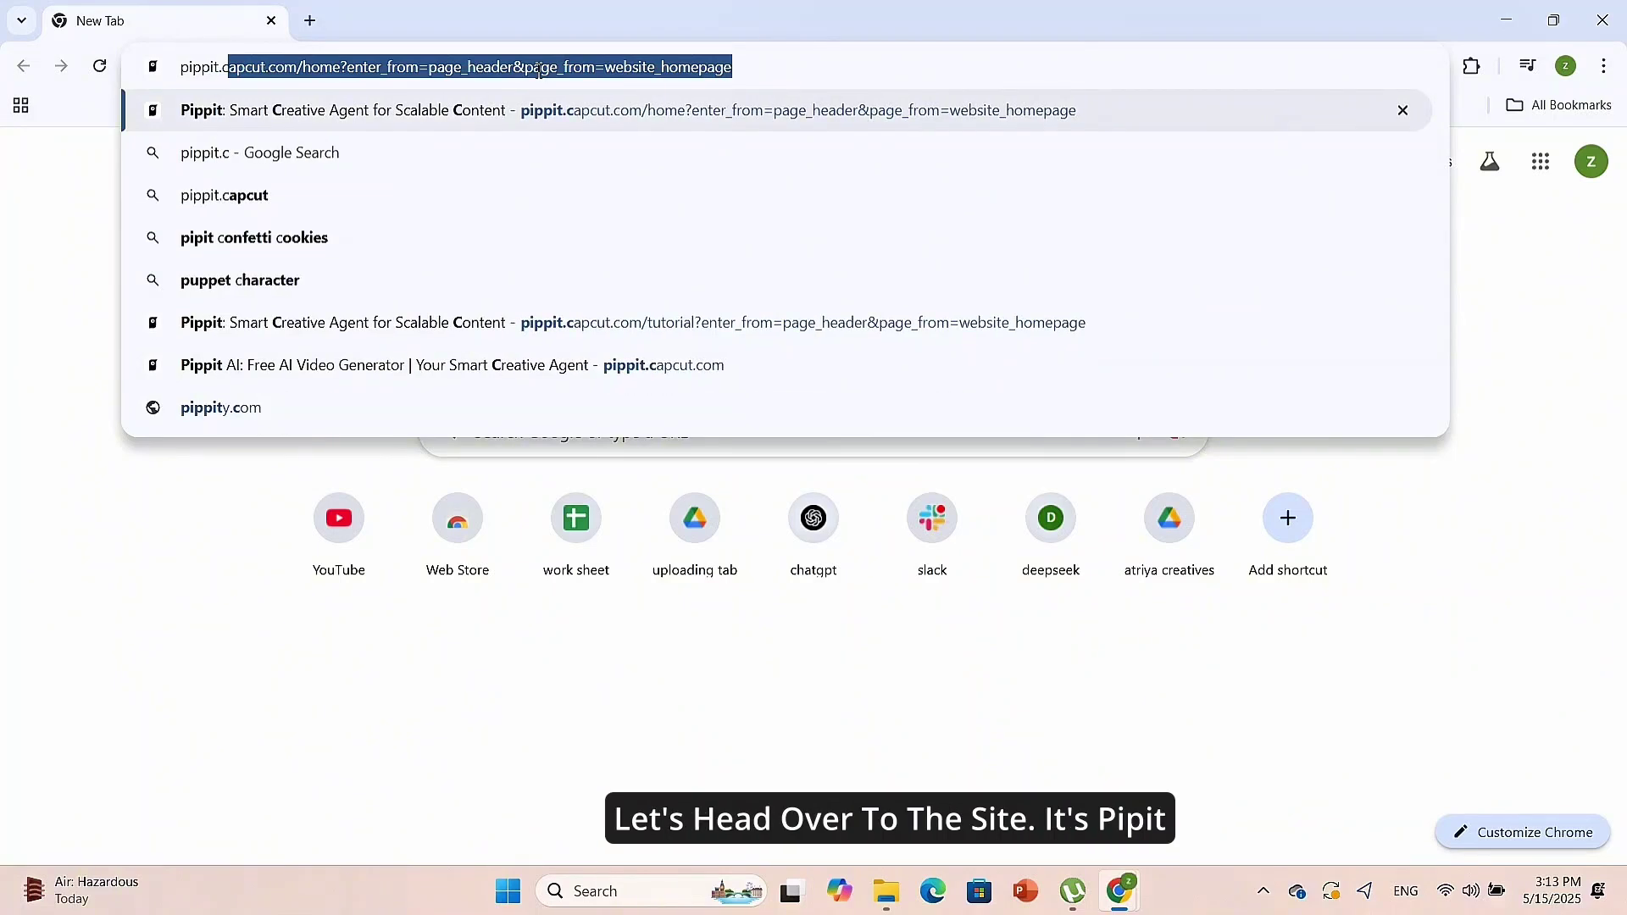
{"action": "type", "text": "ap"}
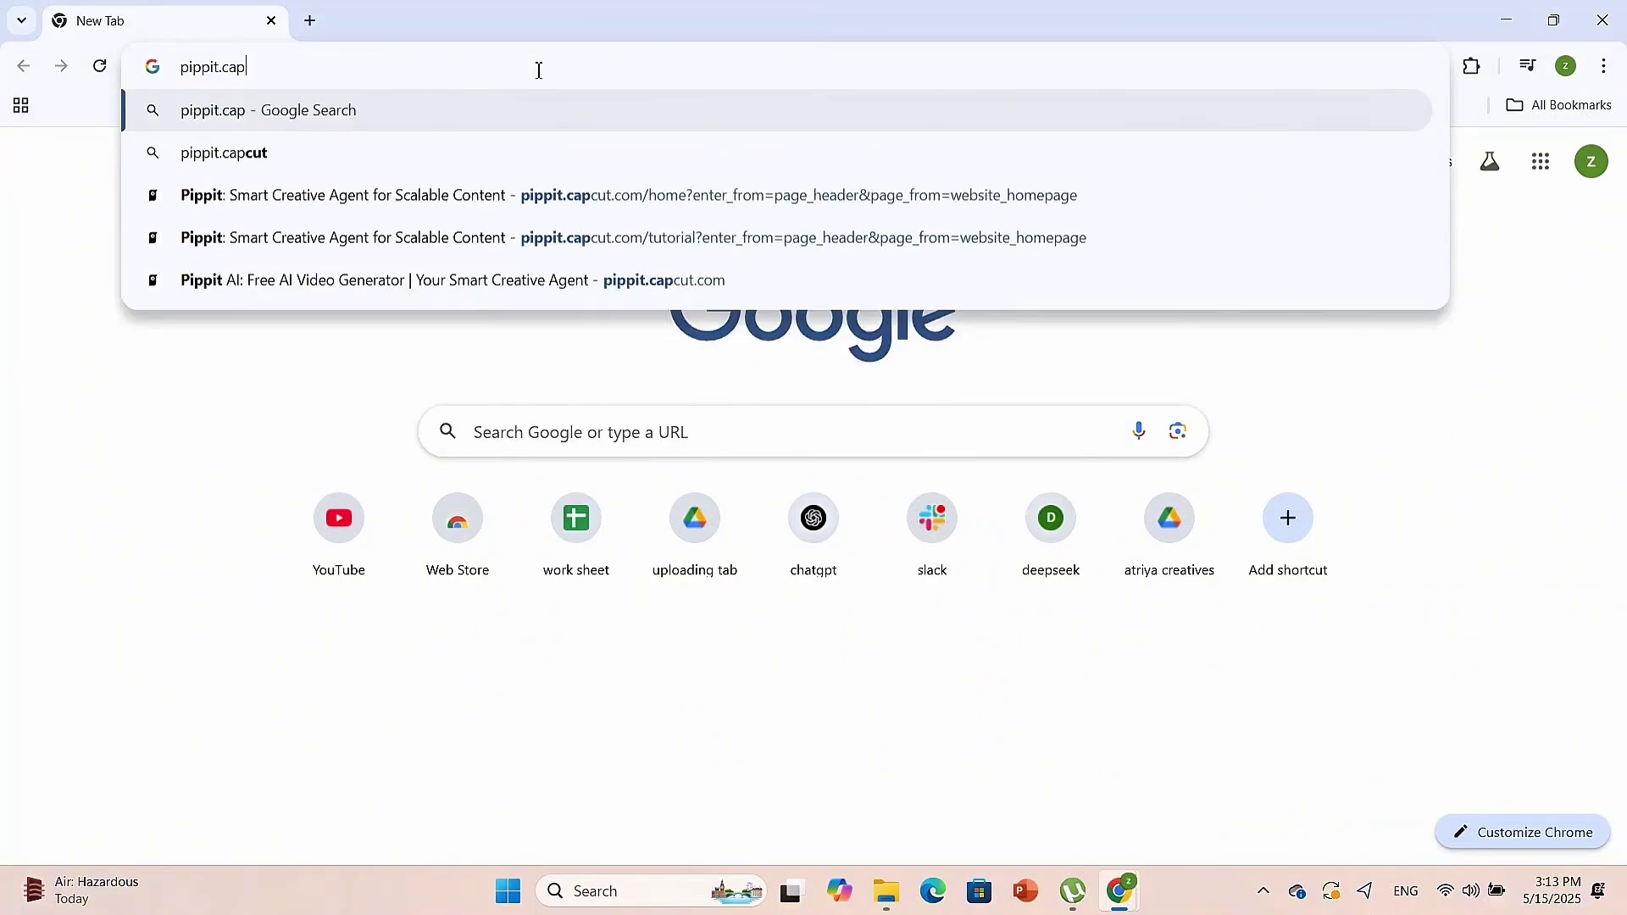
{"action": "type", "text": "cut.com"}
{"action": "key", "text": "Return"}
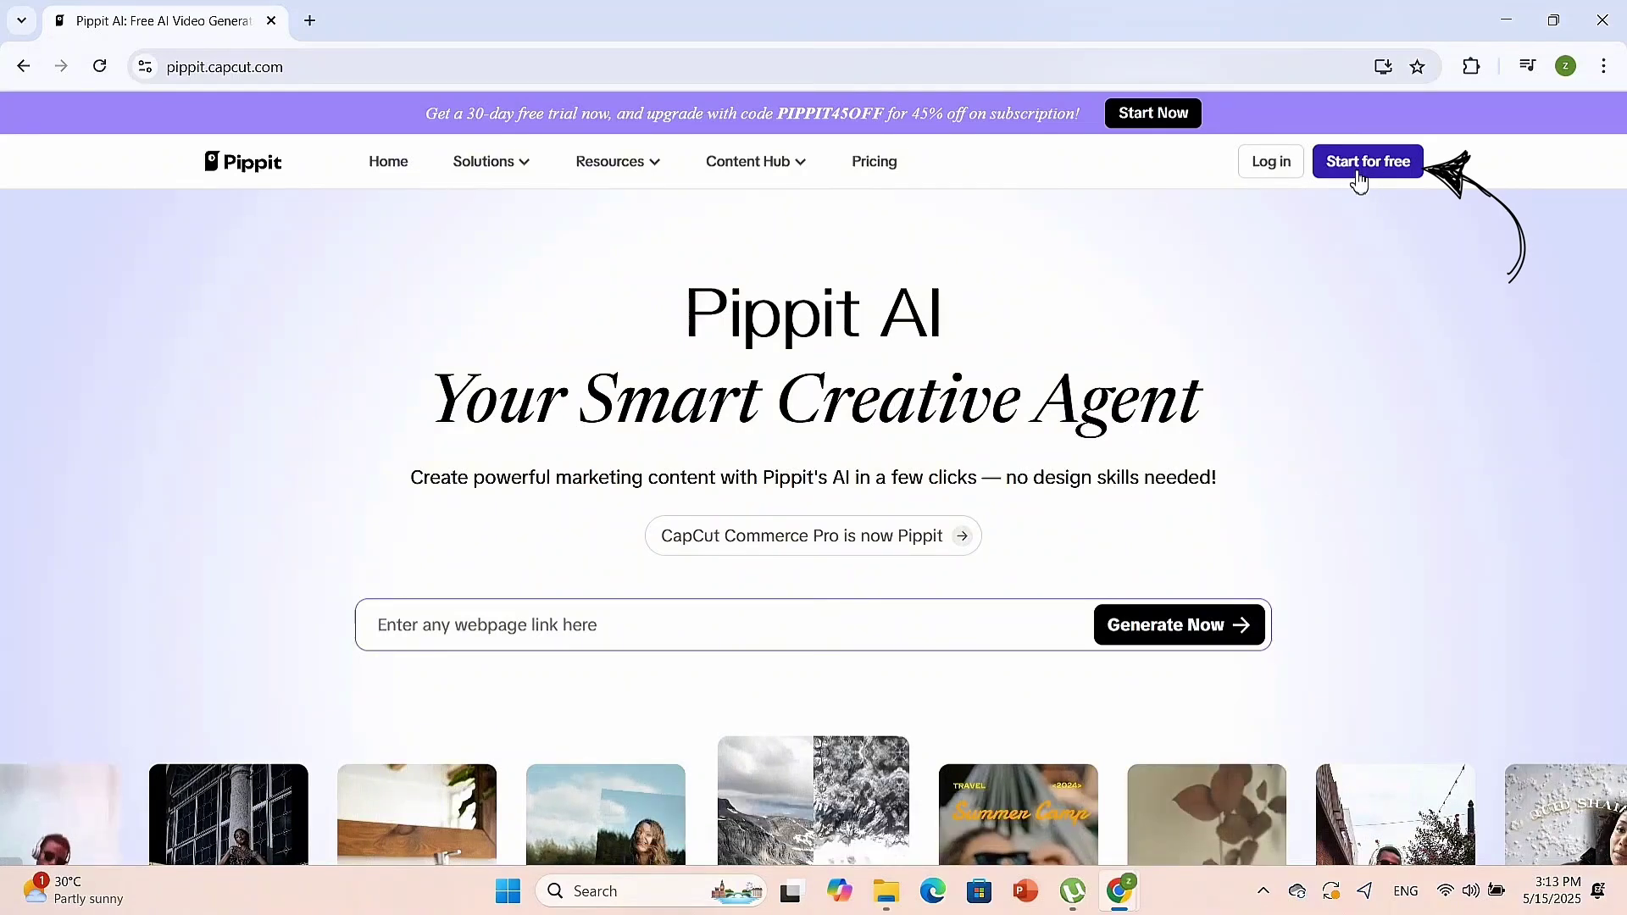
Sign in to Pippit AI via Start for free using the Google account
{"action": "left_click", "coordinate": [1368, 166]}
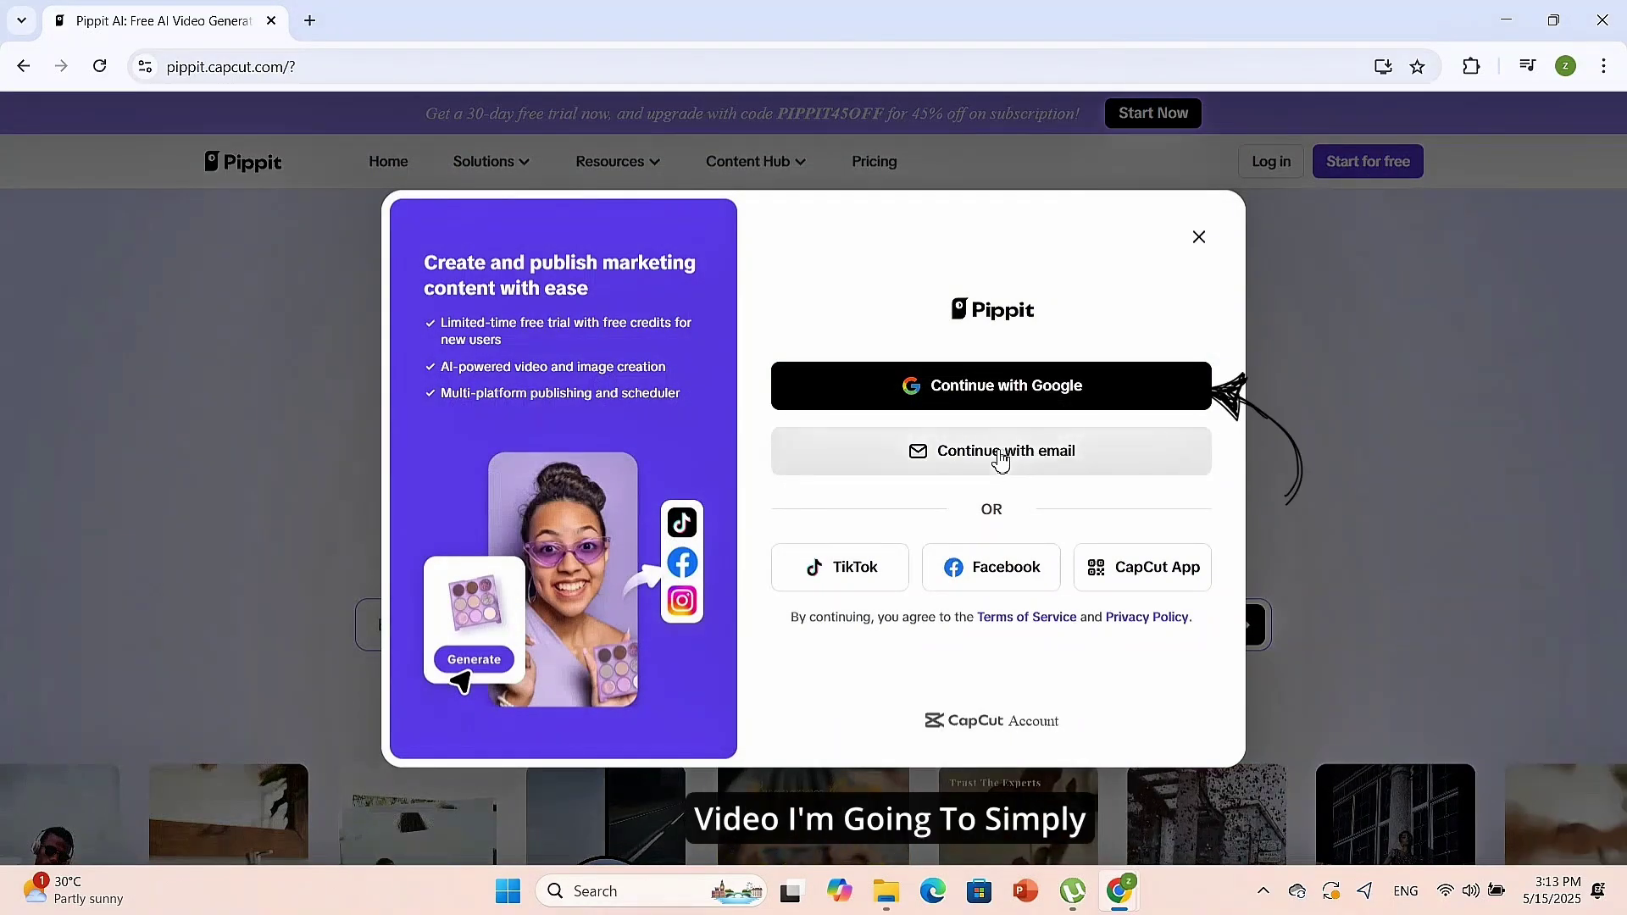
{"action": "left_click", "coordinate": [1004, 401]}
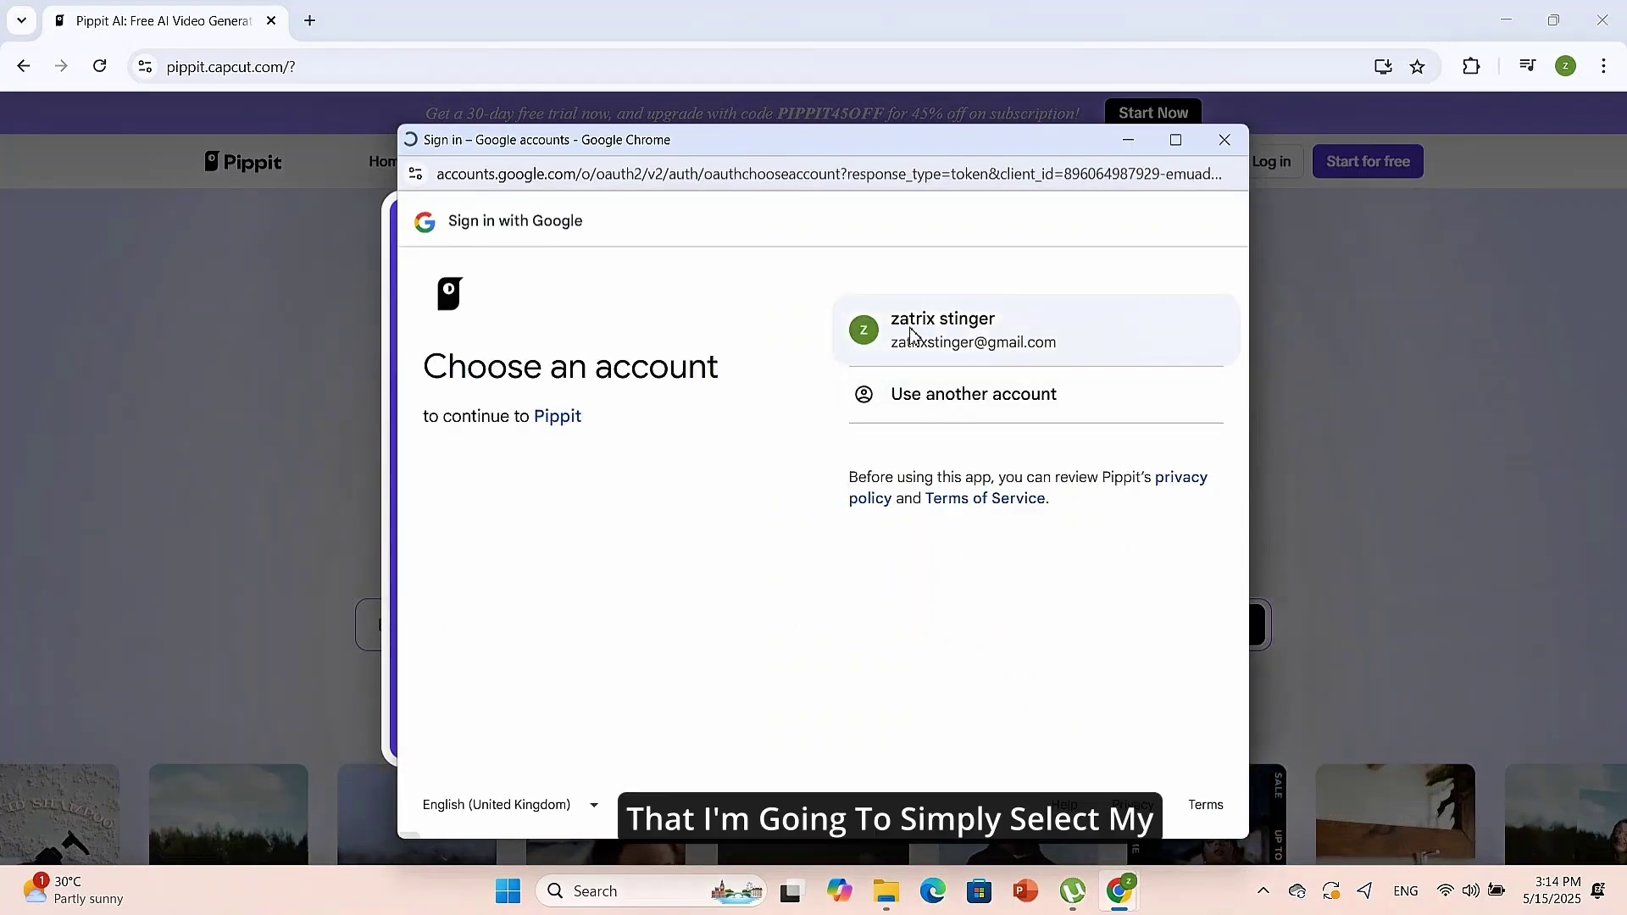
{"action": "left_click", "coordinate": [911, 336]}
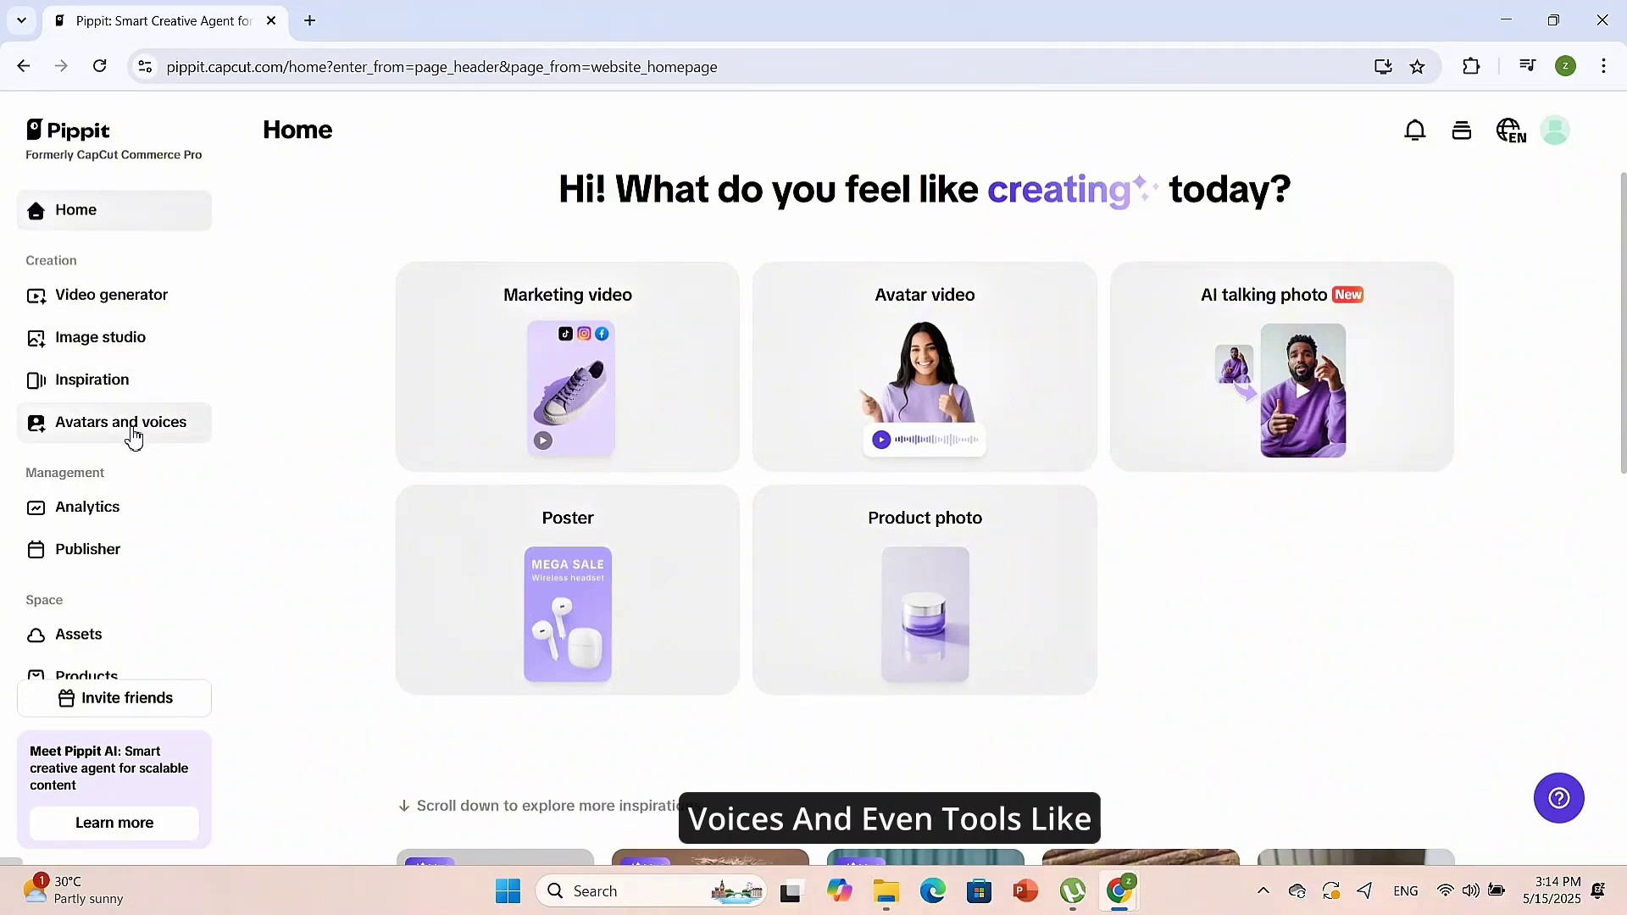
{"action": "scroll", "coordinate": [138, 579], "scroll_direction": "down", "scroll_amount": 1}
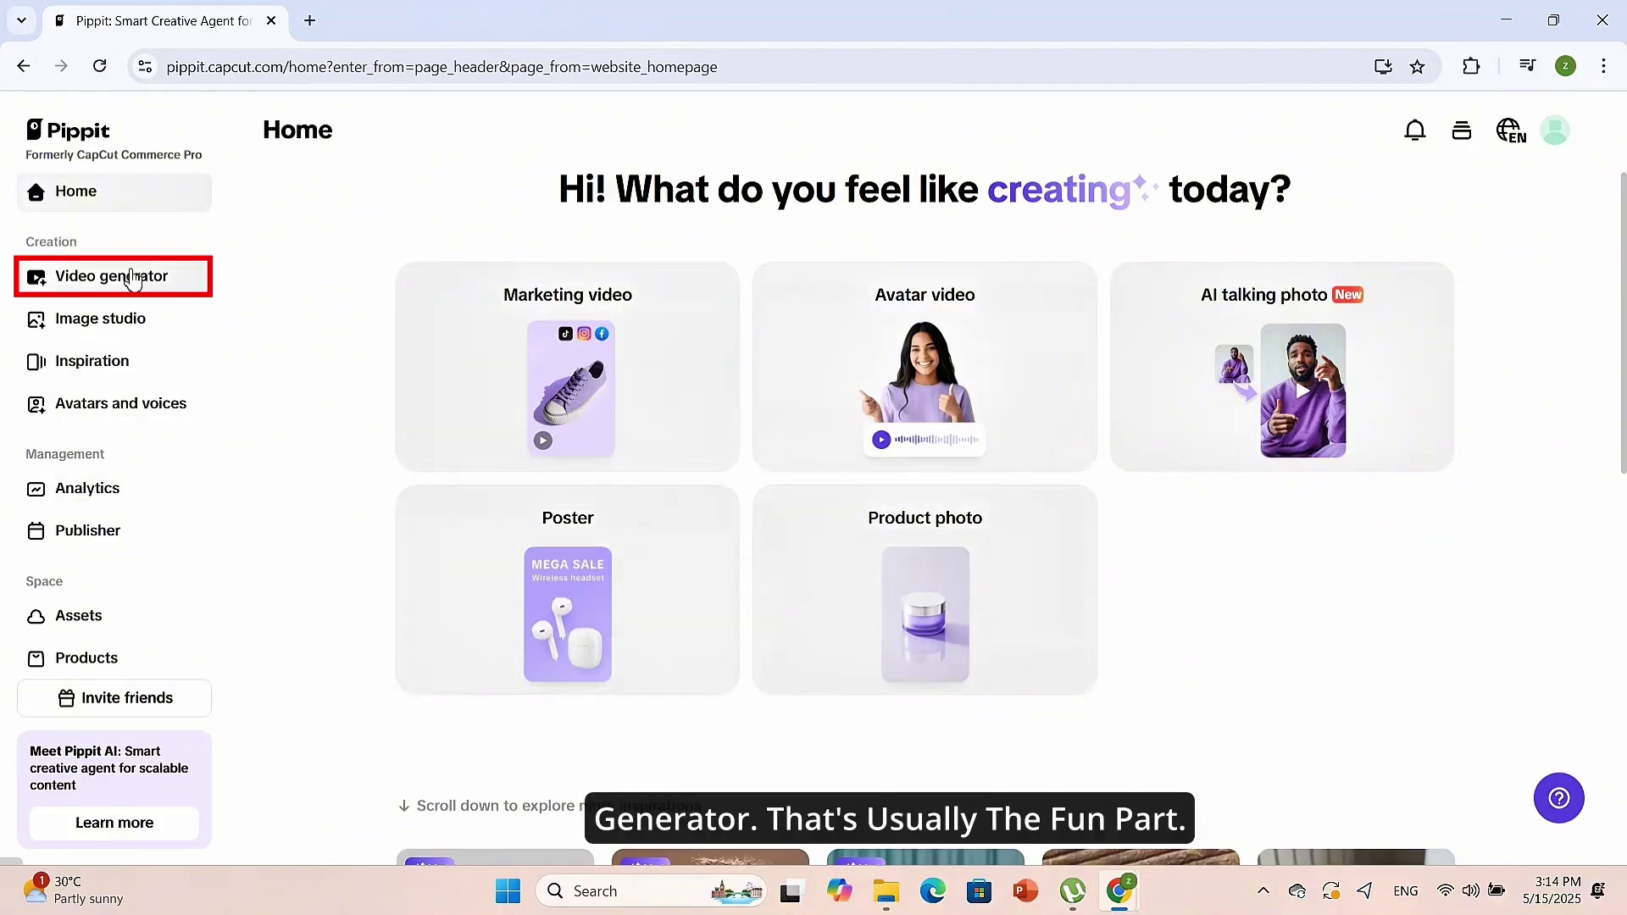
Go to the Video generator and copy the YouTube video's URL from its tab
{"action": "left_click", "coordinate": [131, 275]}
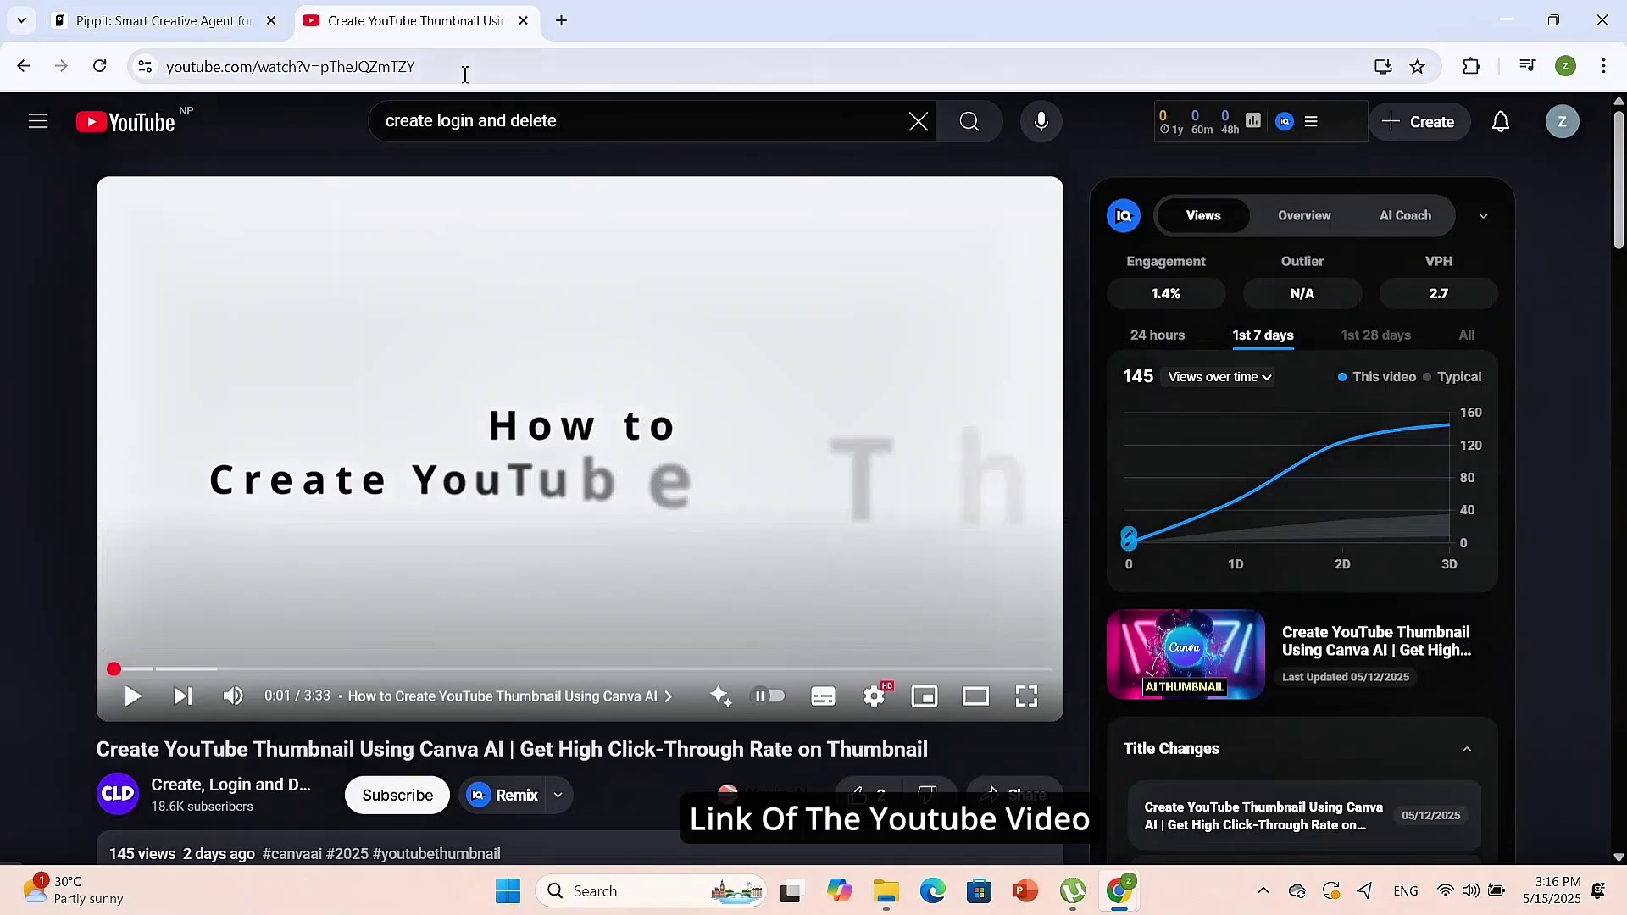
{"action": "left_click", "coordinate": [463, 66]}
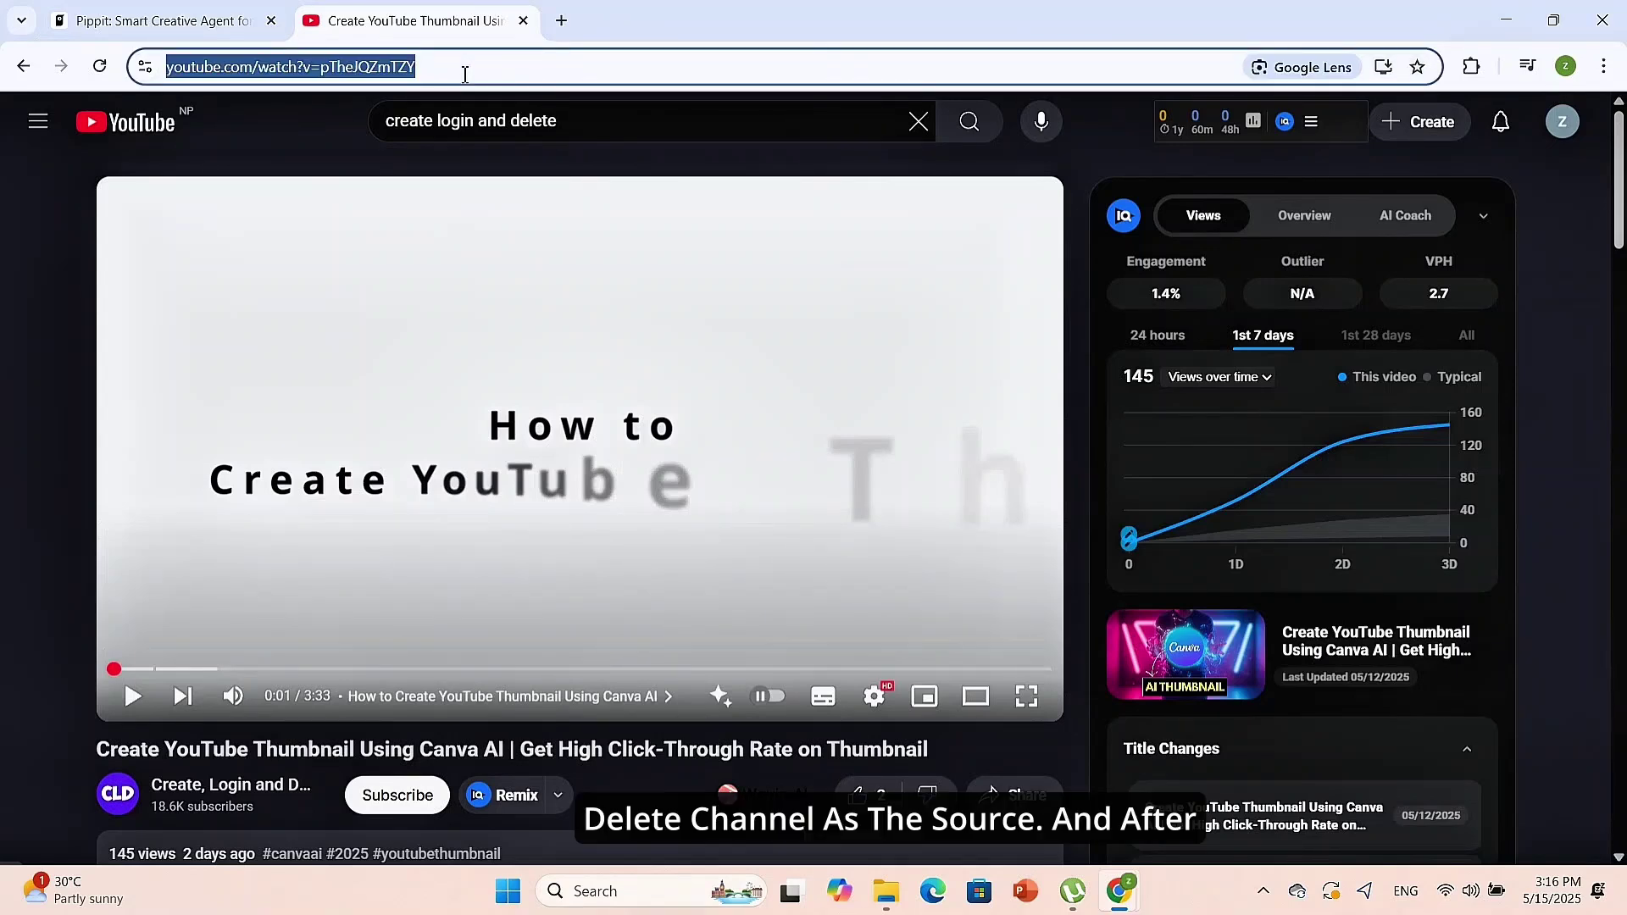
{"action": "left_click", "coordinate": [152, 20]}
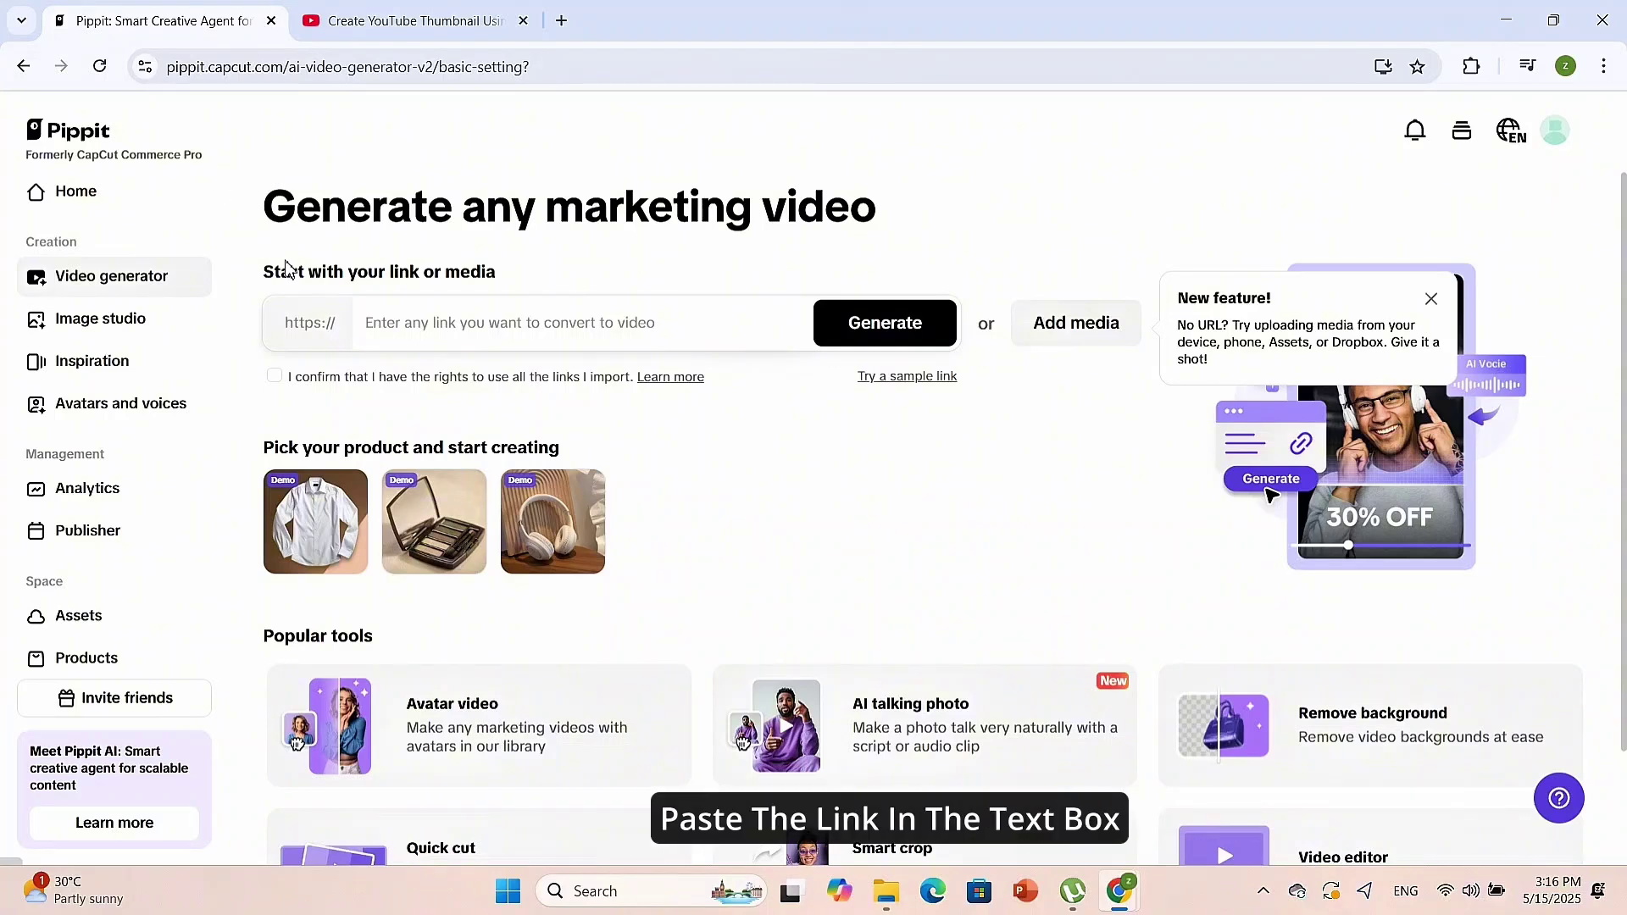
Paste the YouTube link into the link box and generate marketing videos from it
{"action": "left_click", "coordinate": [467, 320]}
{"action": "type", "text": "www.youtube.com/watch?v=pTheJQZmTZY"}
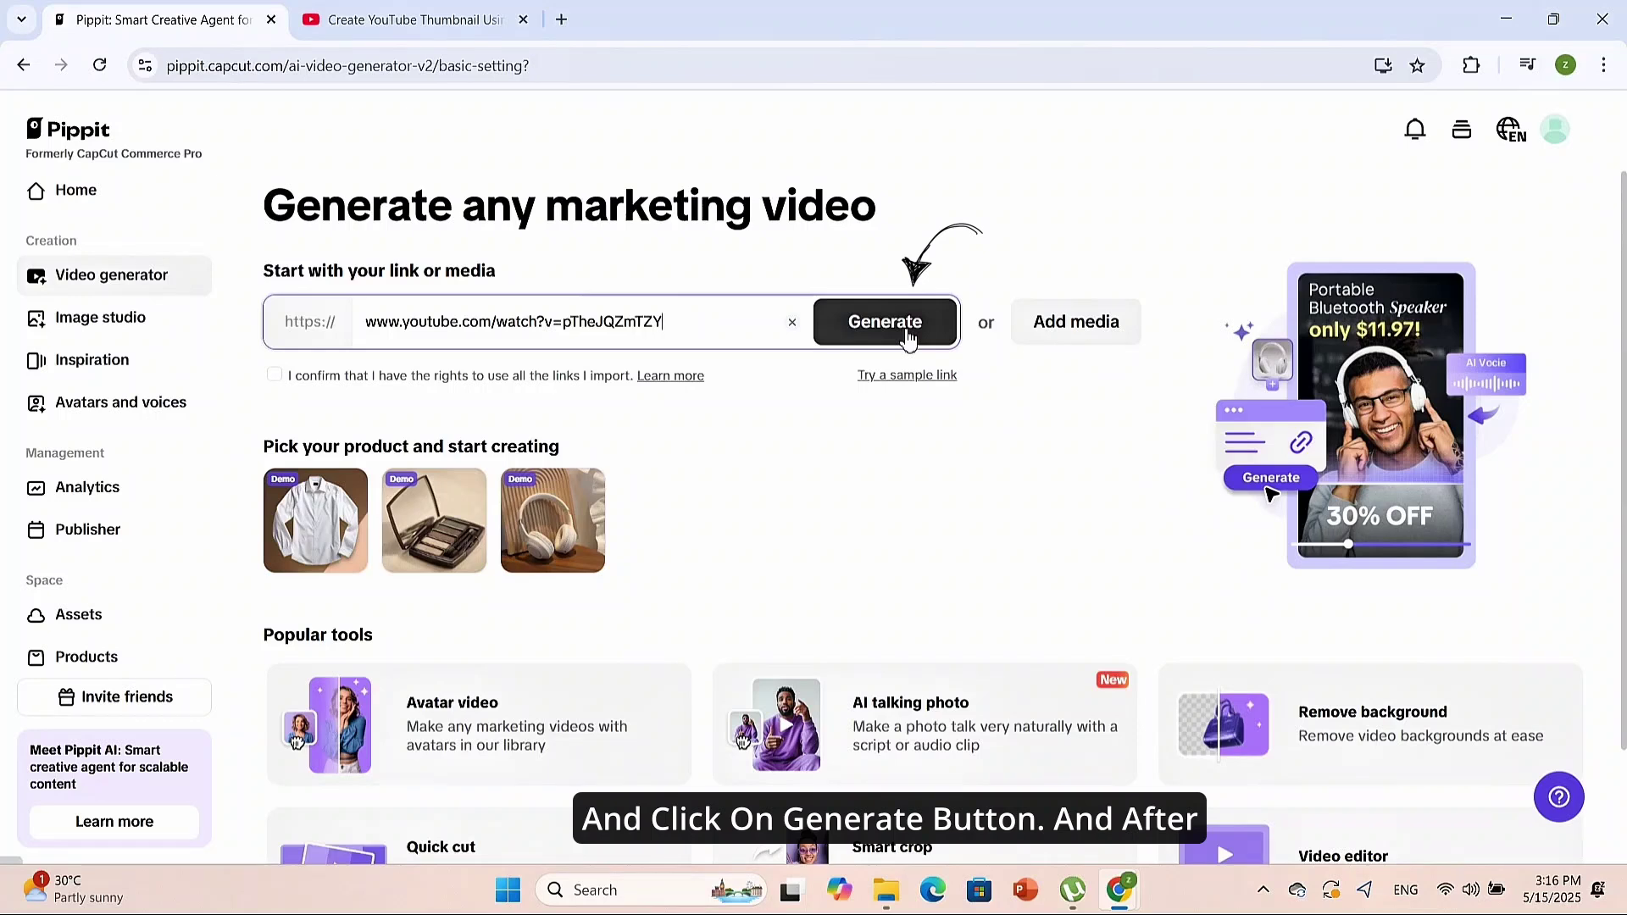
{"action": "left_click", "coordinate": [907, 333]}
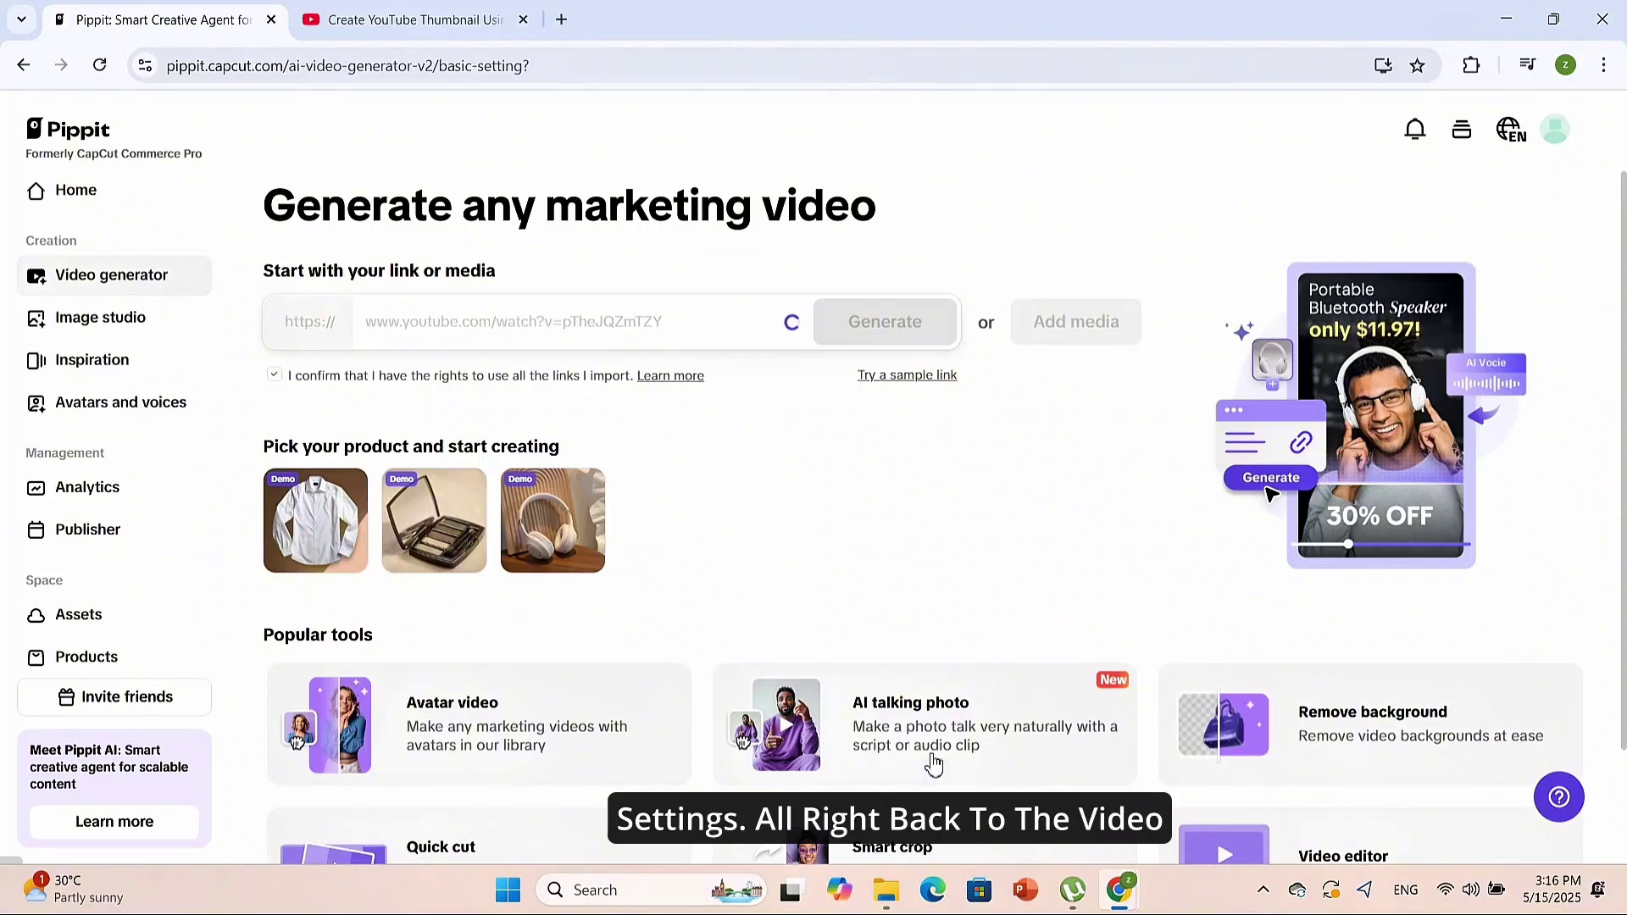
{"action": "scroll", "coordinate": [1027, 625], "scroll_direction": "down", "scroll_amount": 1}
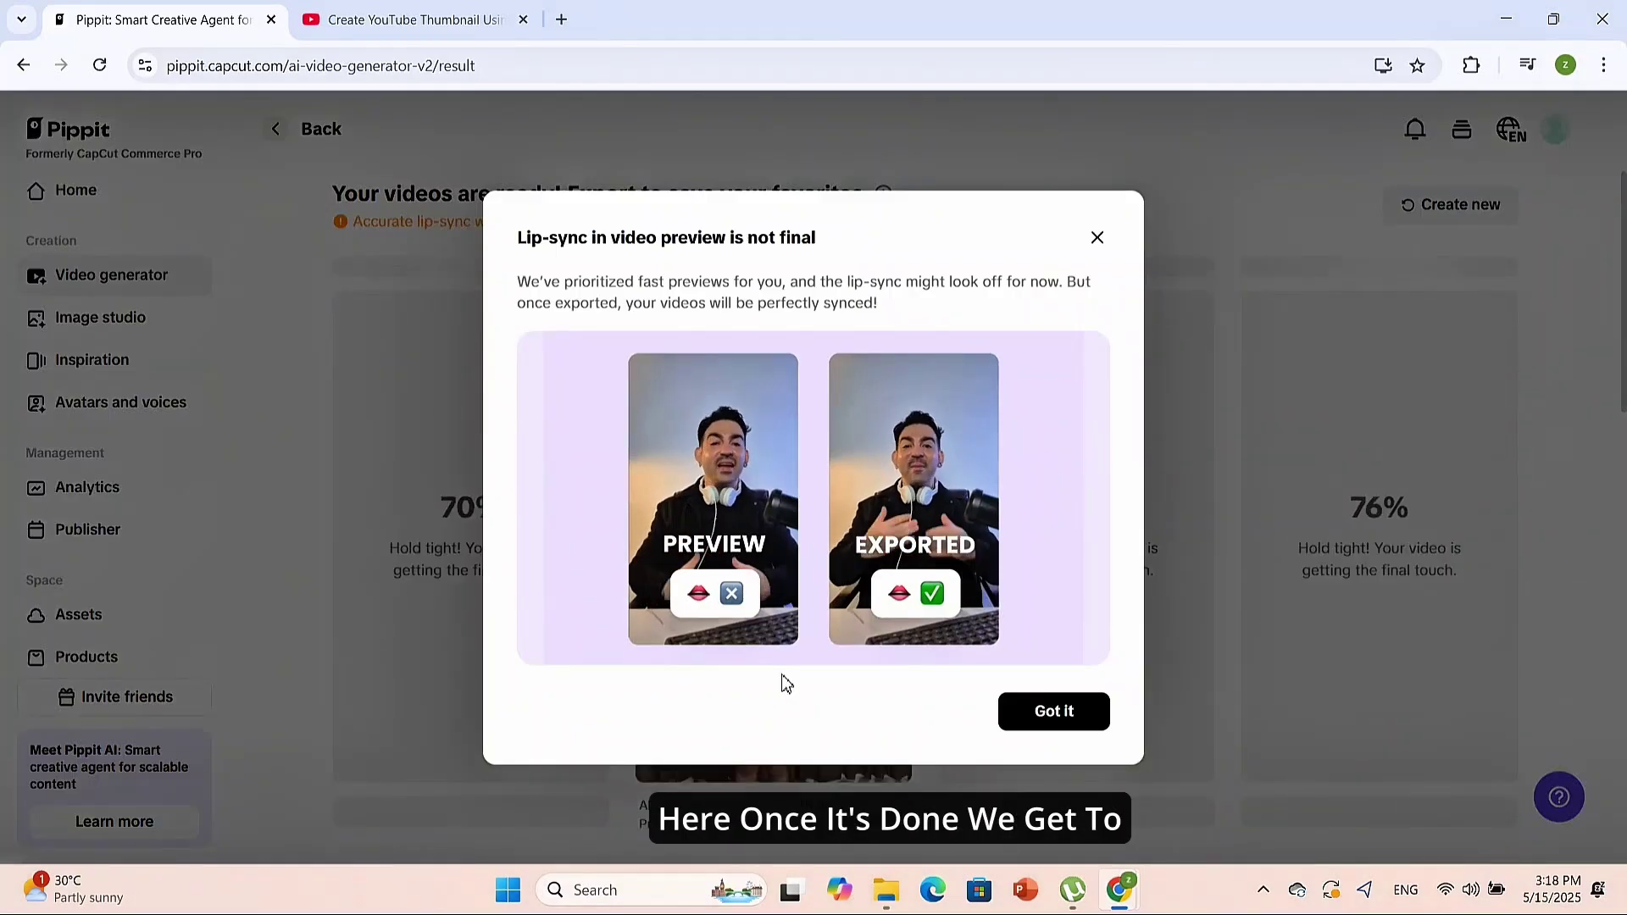
Dismiss the lip-sync notice, play the first video and pause the TikTok trends POV video
{"action": "left_click", "coordinate": [1054, 711]}
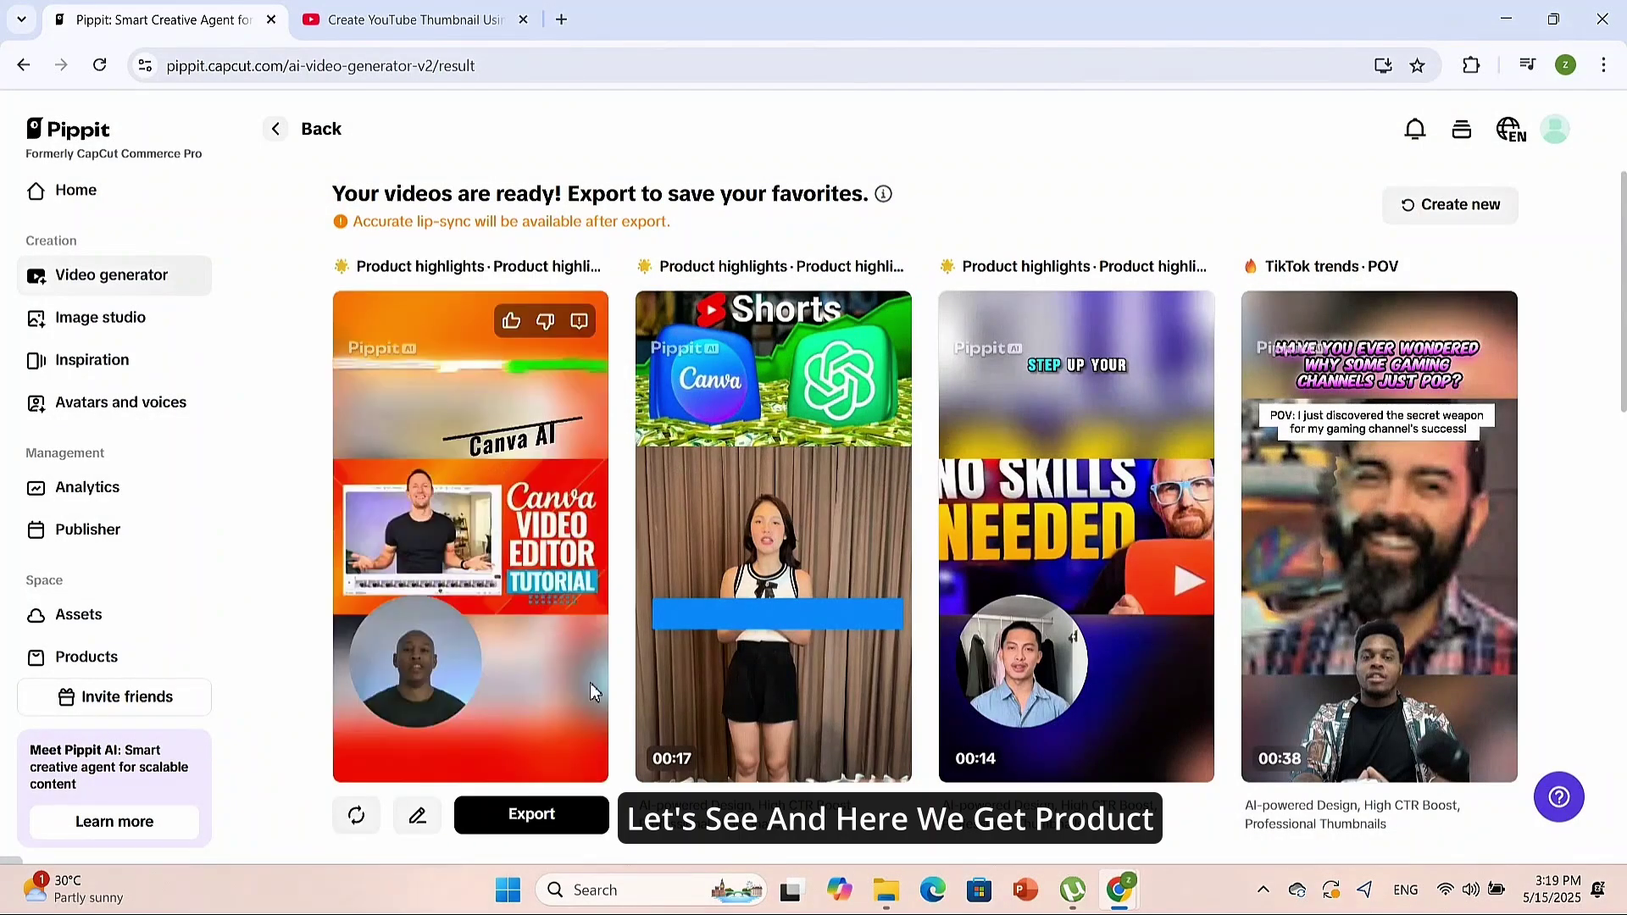
{"action": "scroll", "coordinate": [730, 509], "scroll_direction": "down", "scroll_amount": 2}
{"action": "scroll", "coordinate": [685, 465], "scroll_direction": "down", "scroll_amount": 2}
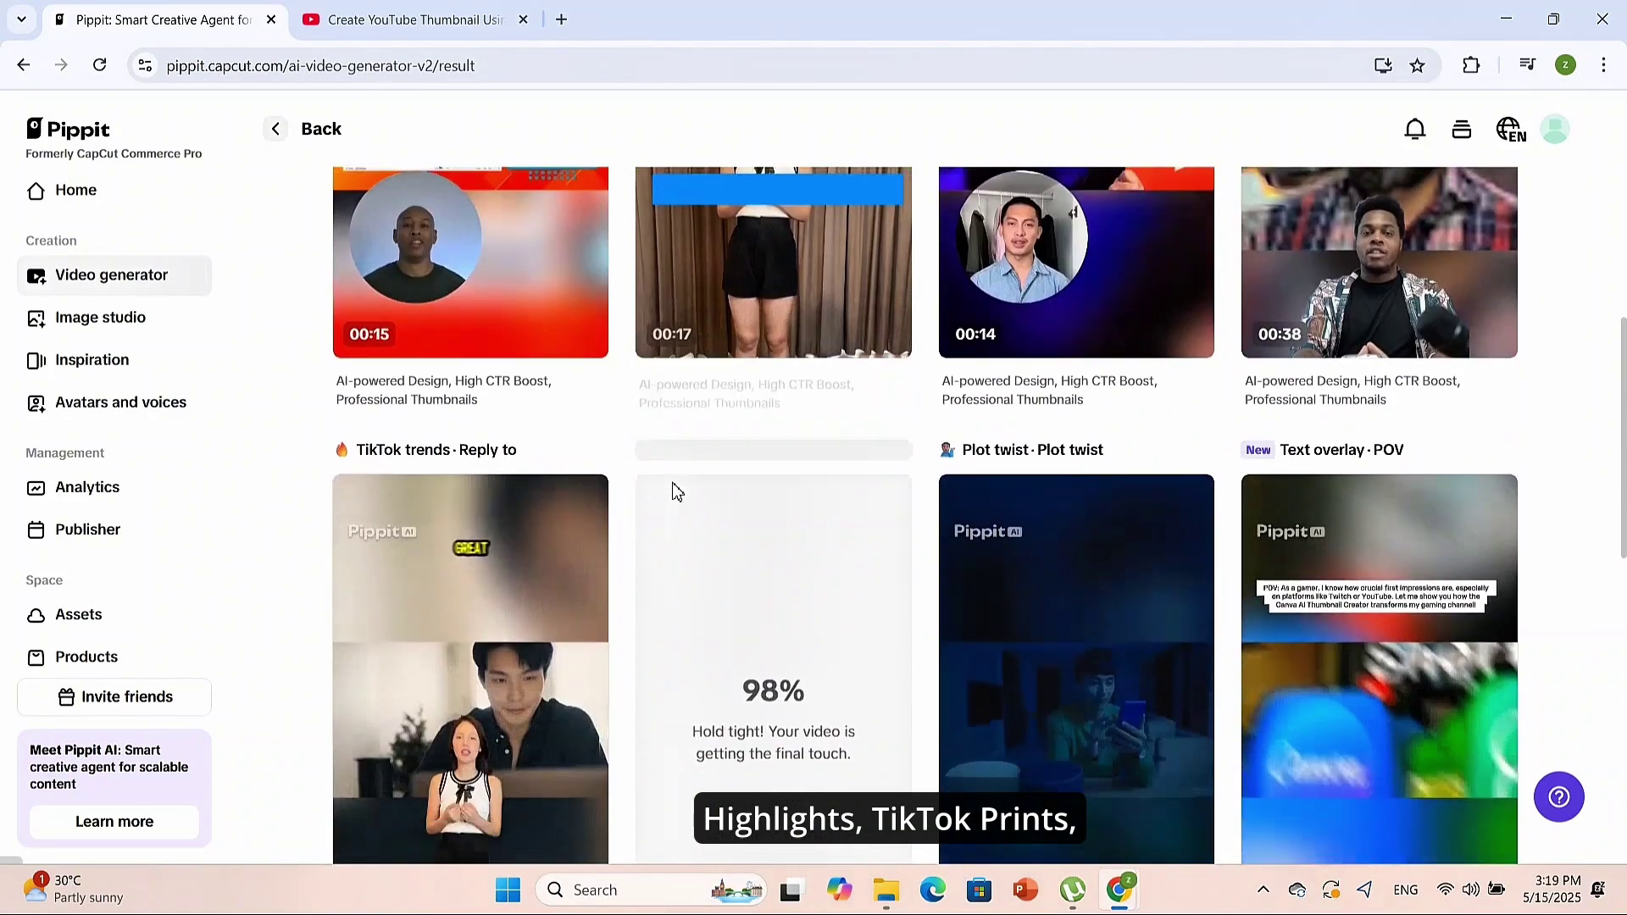
{"action": "scroll", "coordinate": [674, 492], "scroll_direction": "down", "scroll_amount": 1}
{"action": "scroll", "coordinate": [674, 492], "scroll_direction": "down", "scroll_amount": 1}
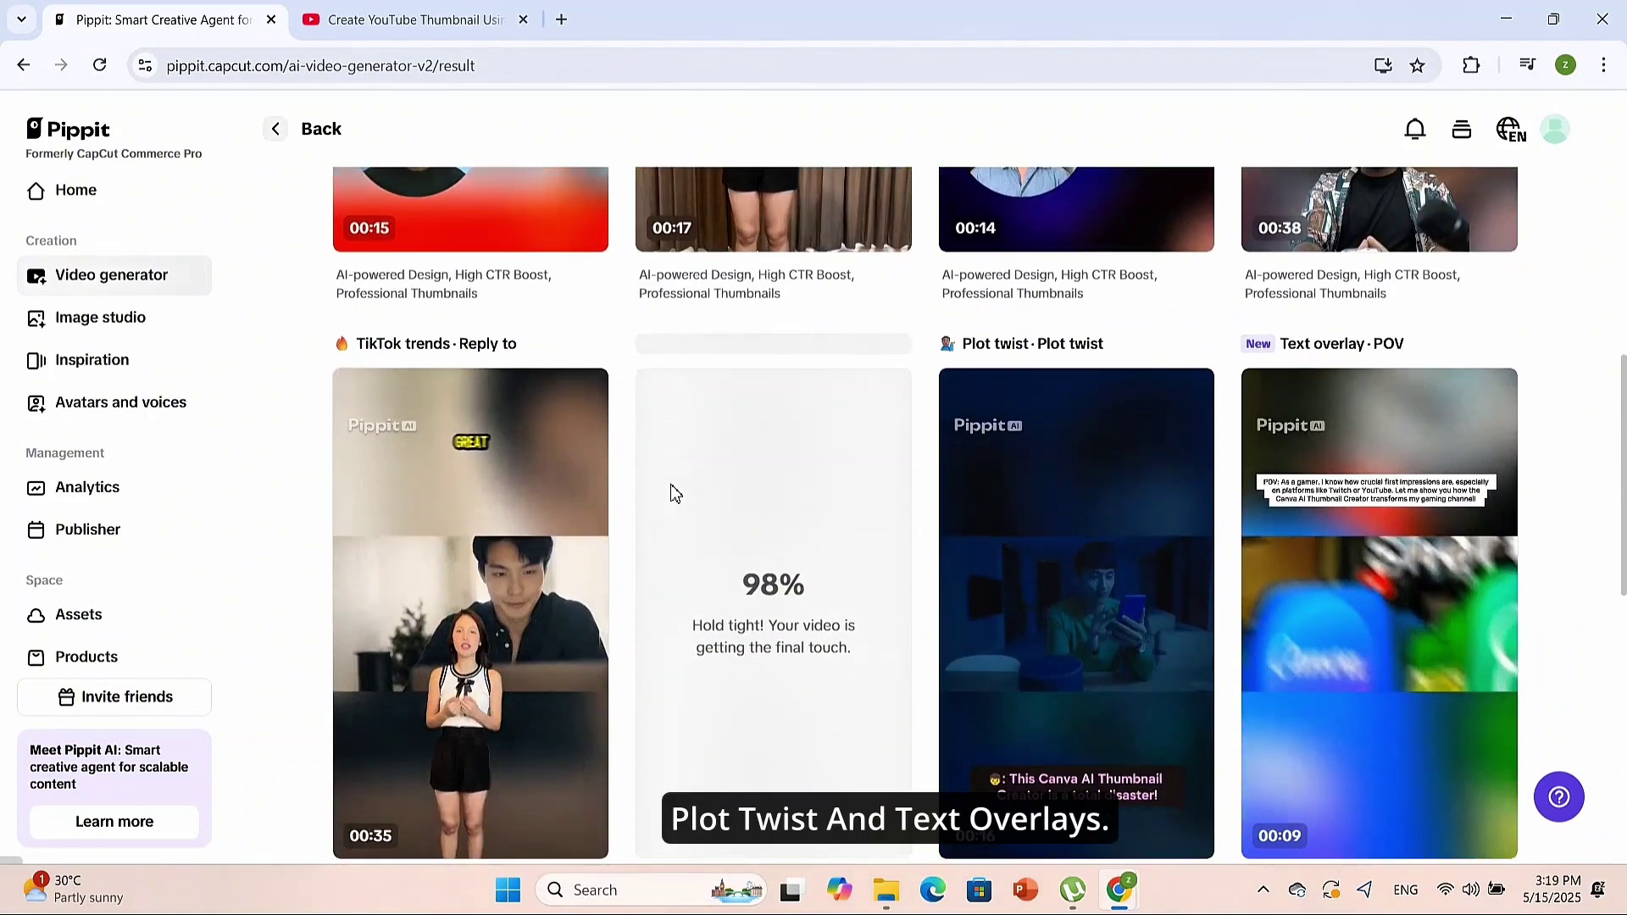
{"action": "scroll", "coordinate": [674, 493], "scroll_direction": "down", "scroll_amount": 2}
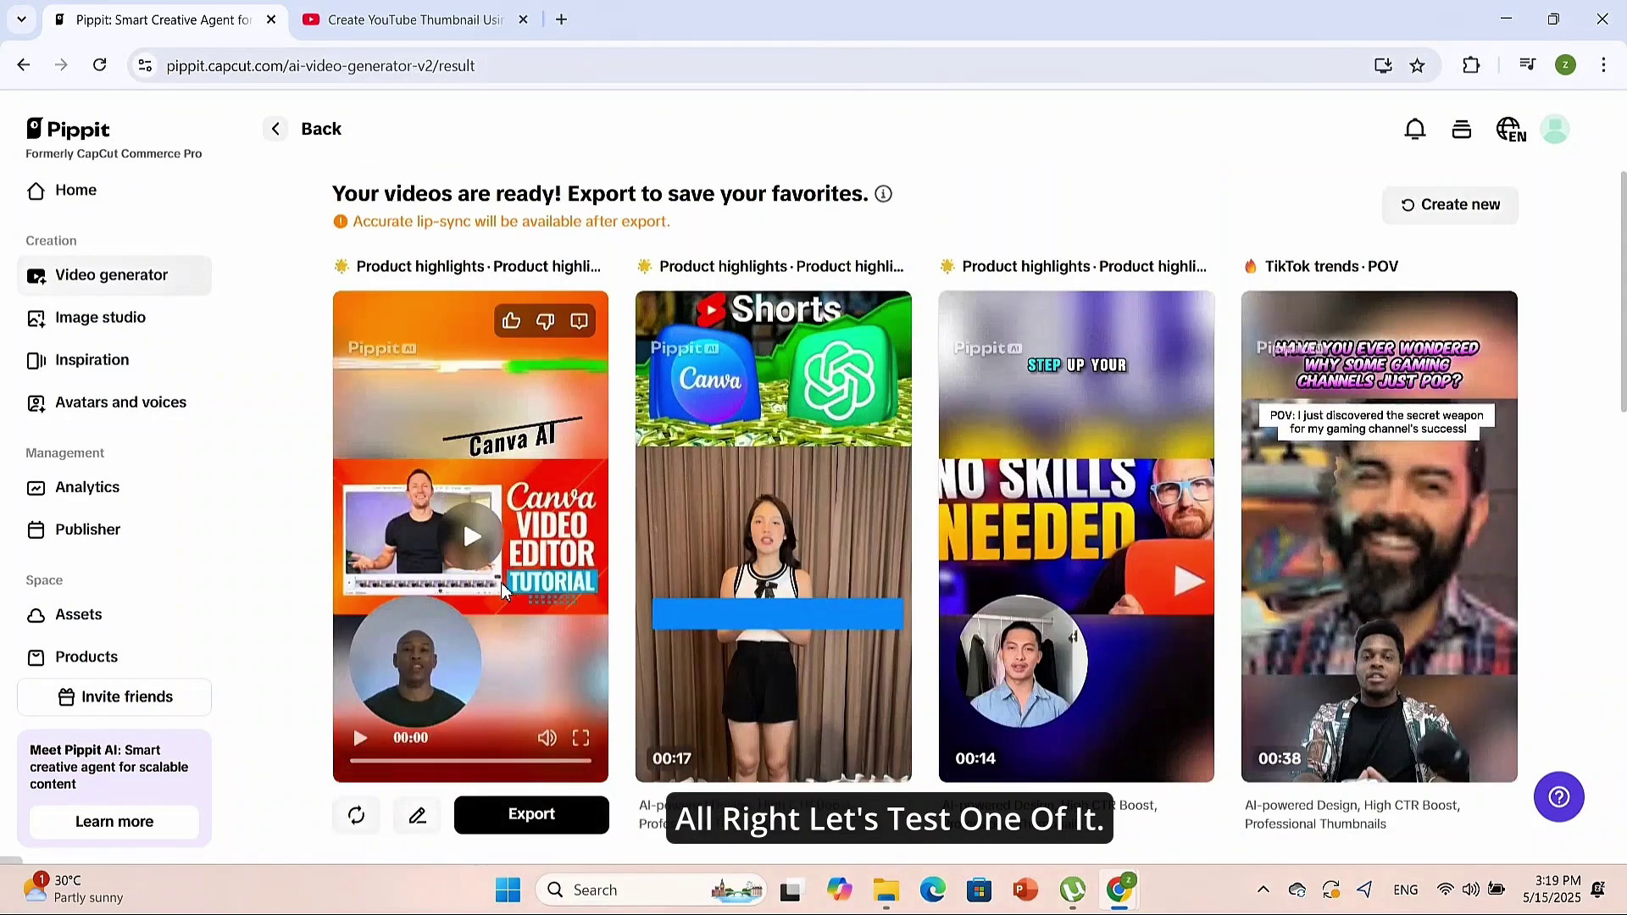
{"action": "left_click", "coordinate": [463, 518]}
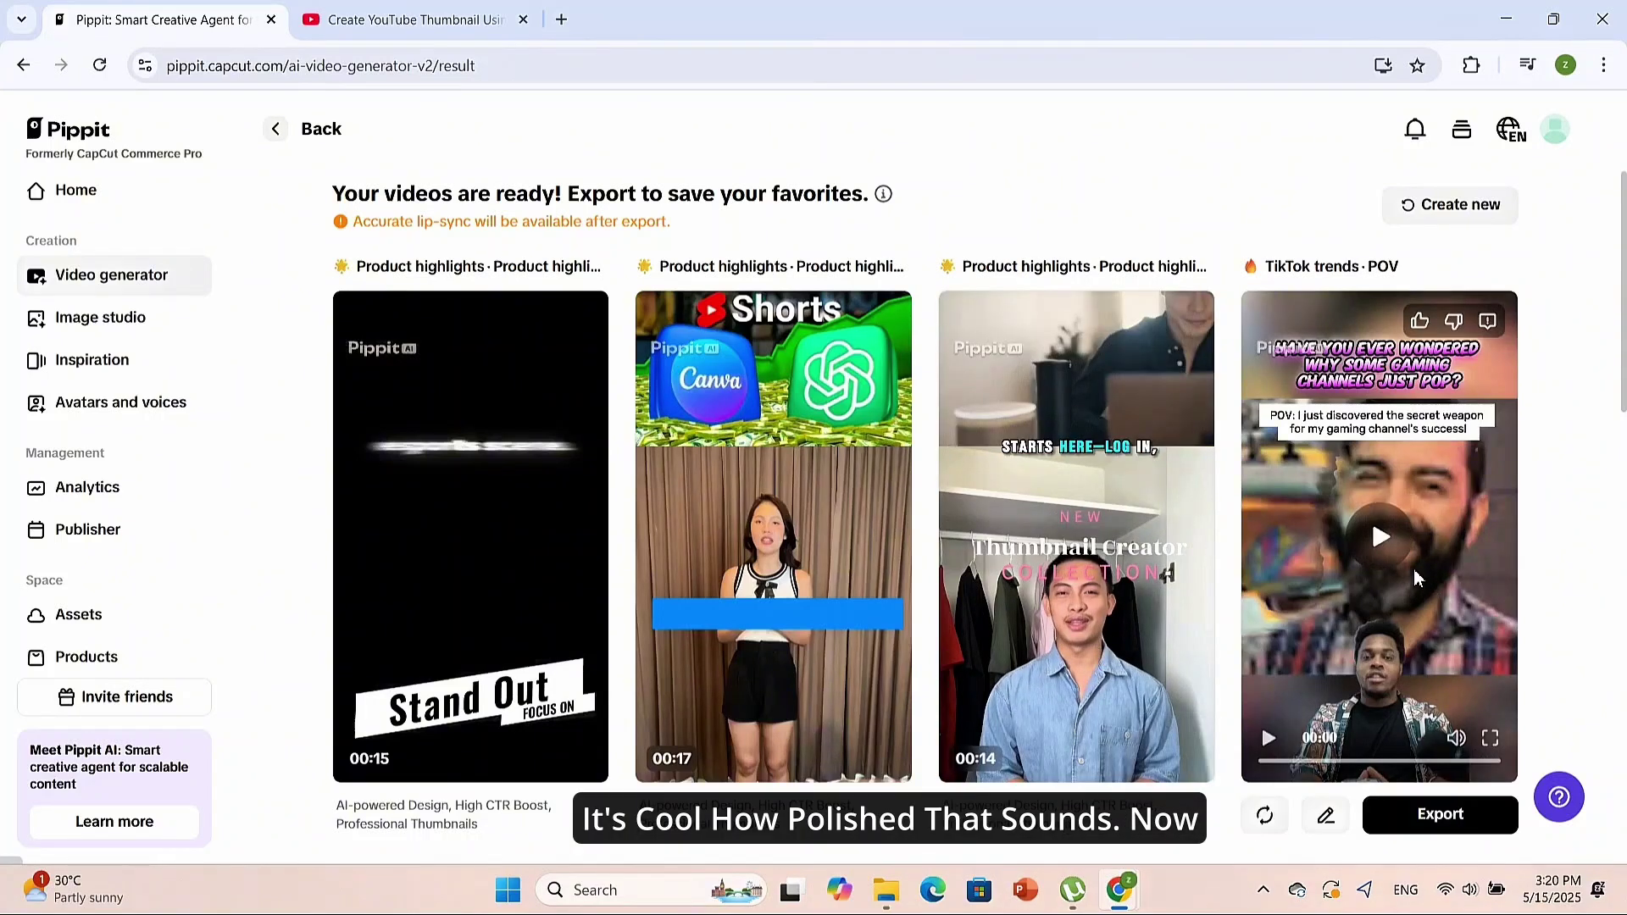
{"action": "mouse_move", "coordinate": [1385, 588]}
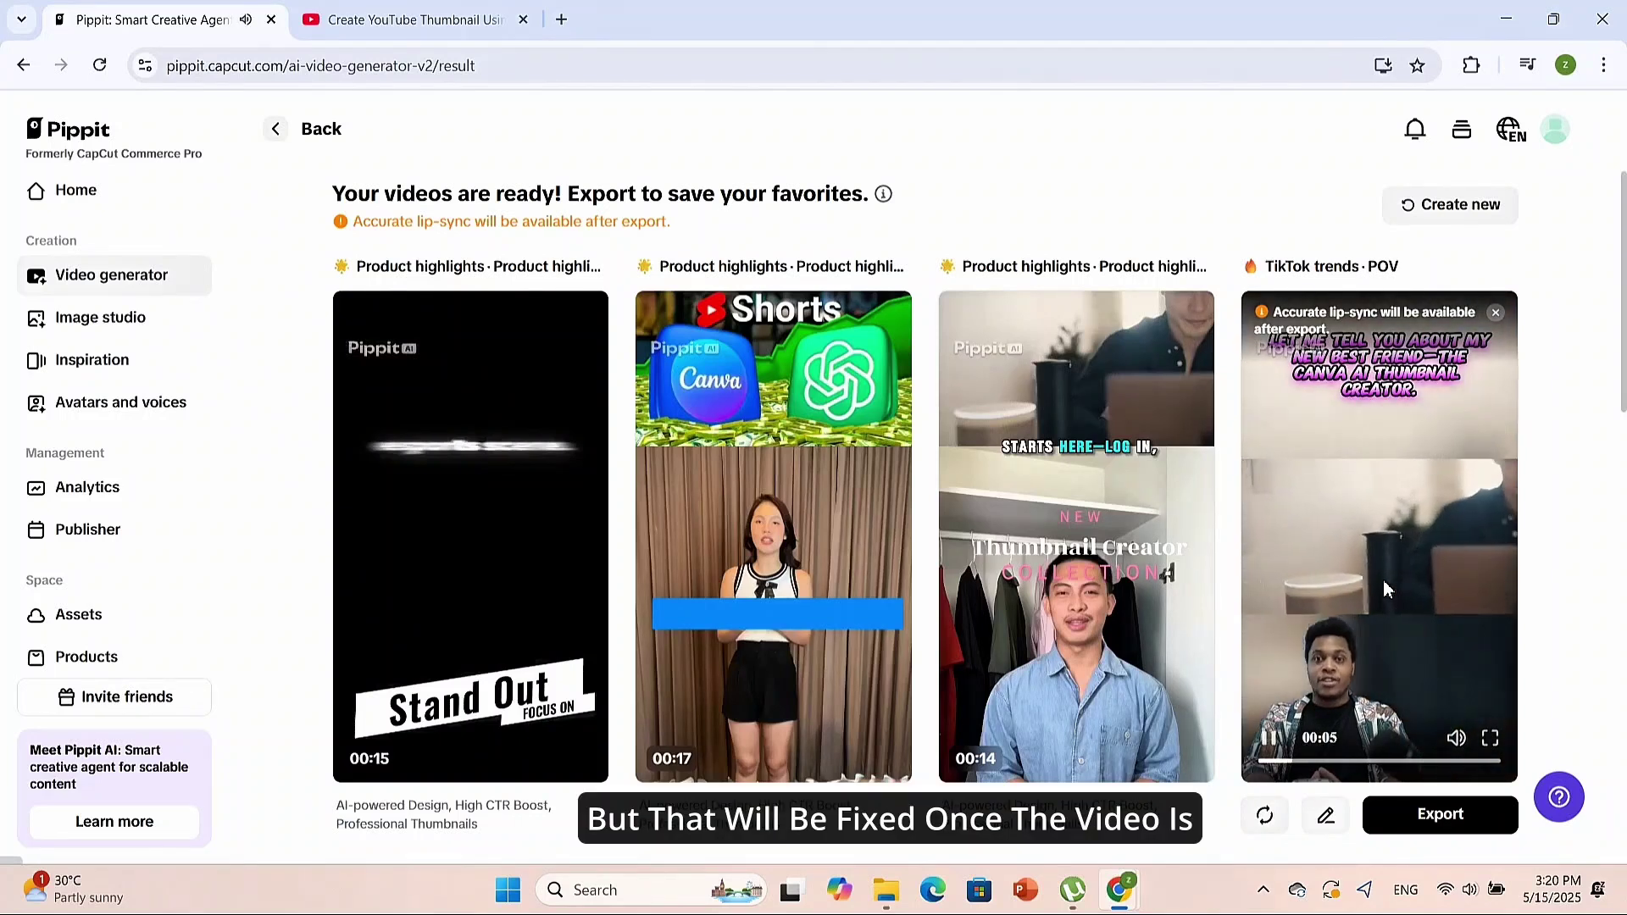
{"action": "left_click", "coordinate": [1383, 579]}
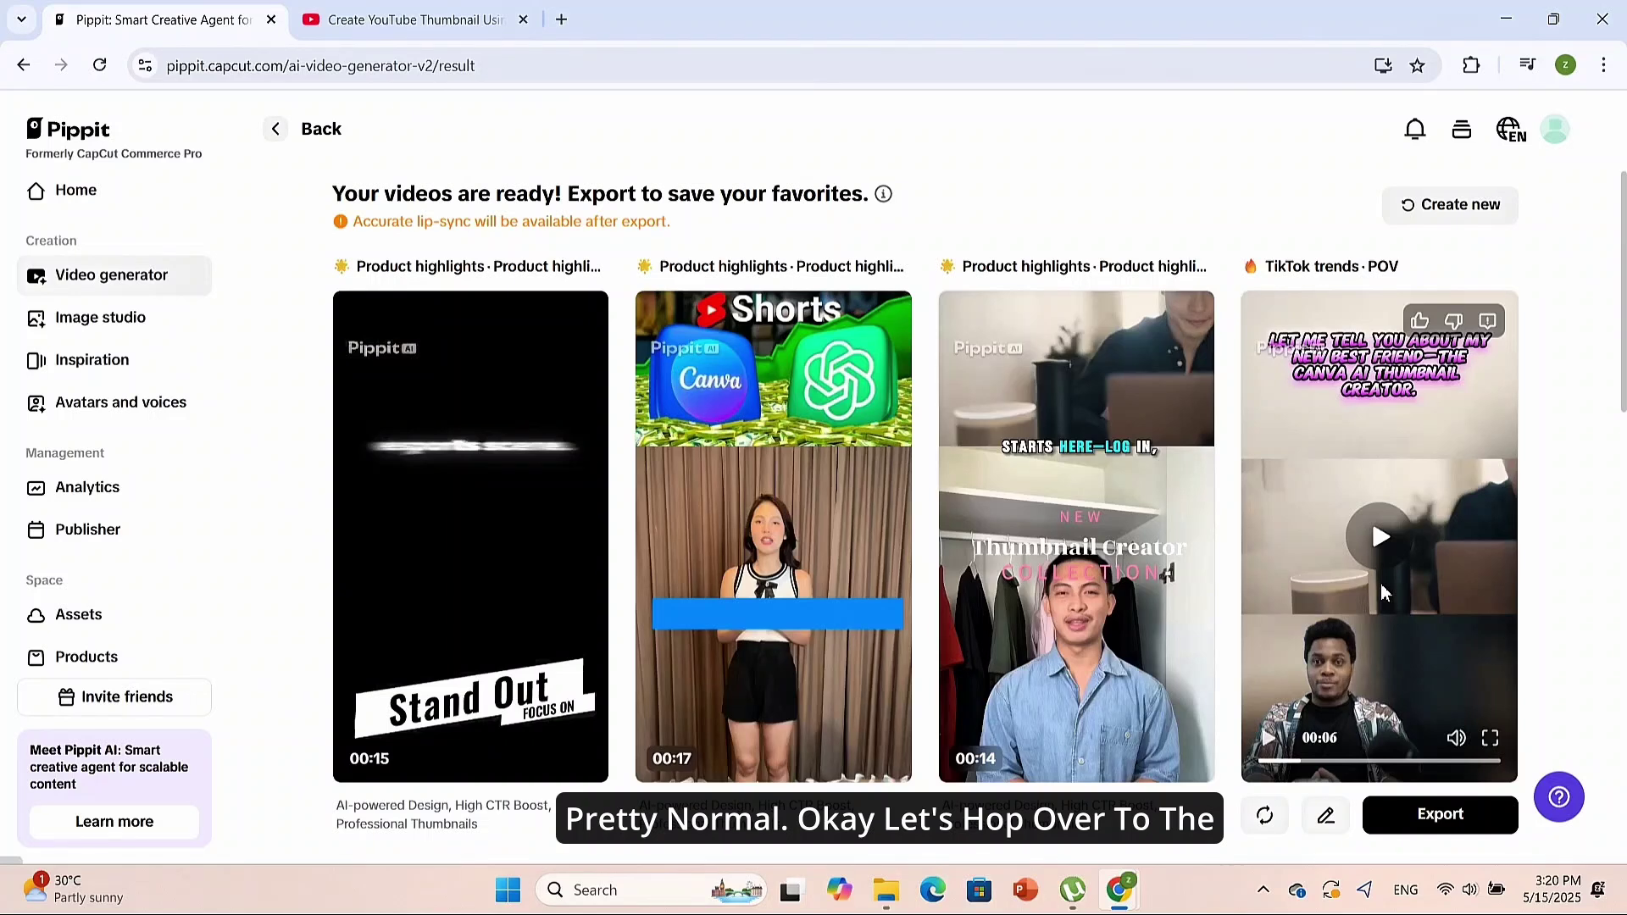
{"action": "scroll", "coordinate": [1384, 591], "scroll_direction": "down", "scroll_amount": 5}
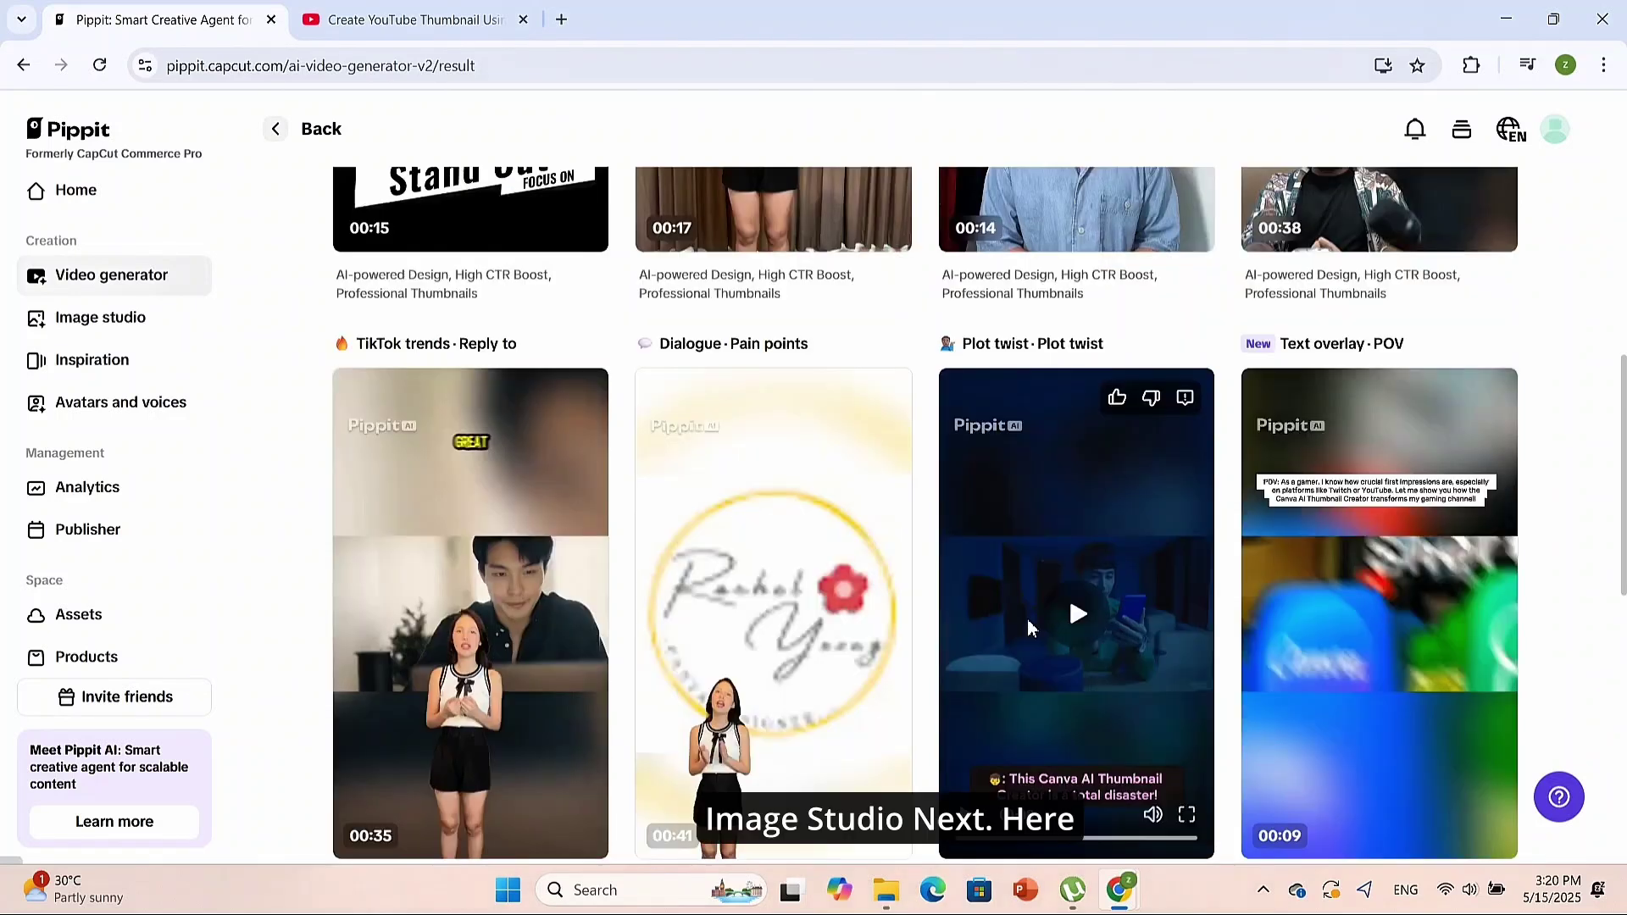
Browse the Image studio's Text poster designs, then go to the Inspiration trends page
{"action": "left_click", "coordinate": [96, 318]}
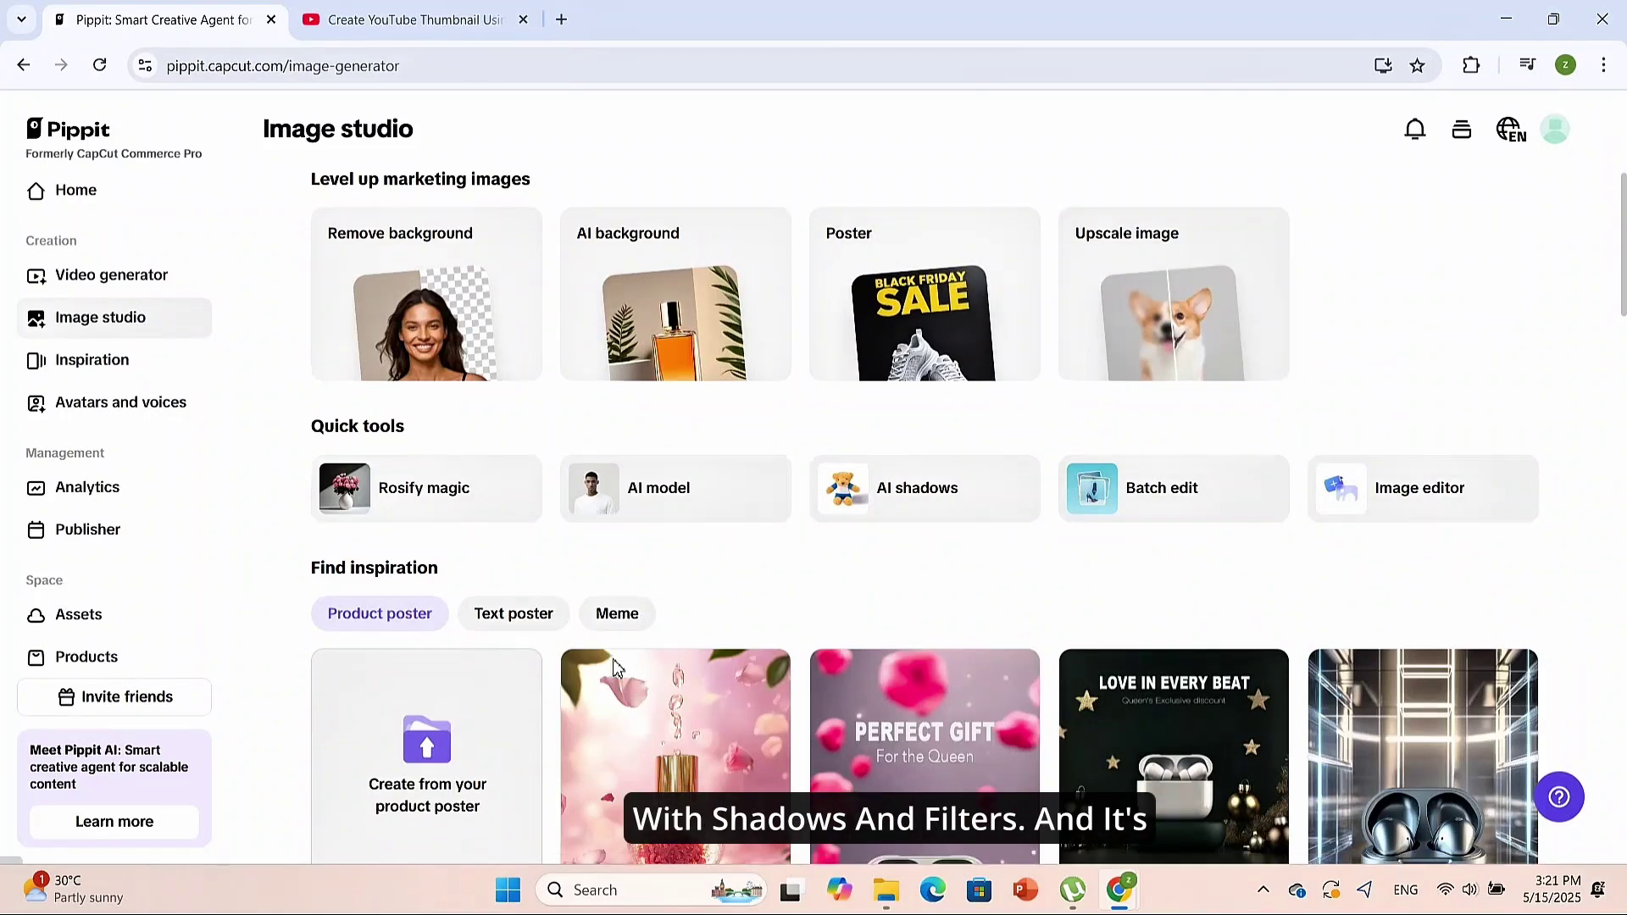
{"action": "scroll", "coordinate": [613, 669], "scroll_direction": "down", "scroll_amount": 1}
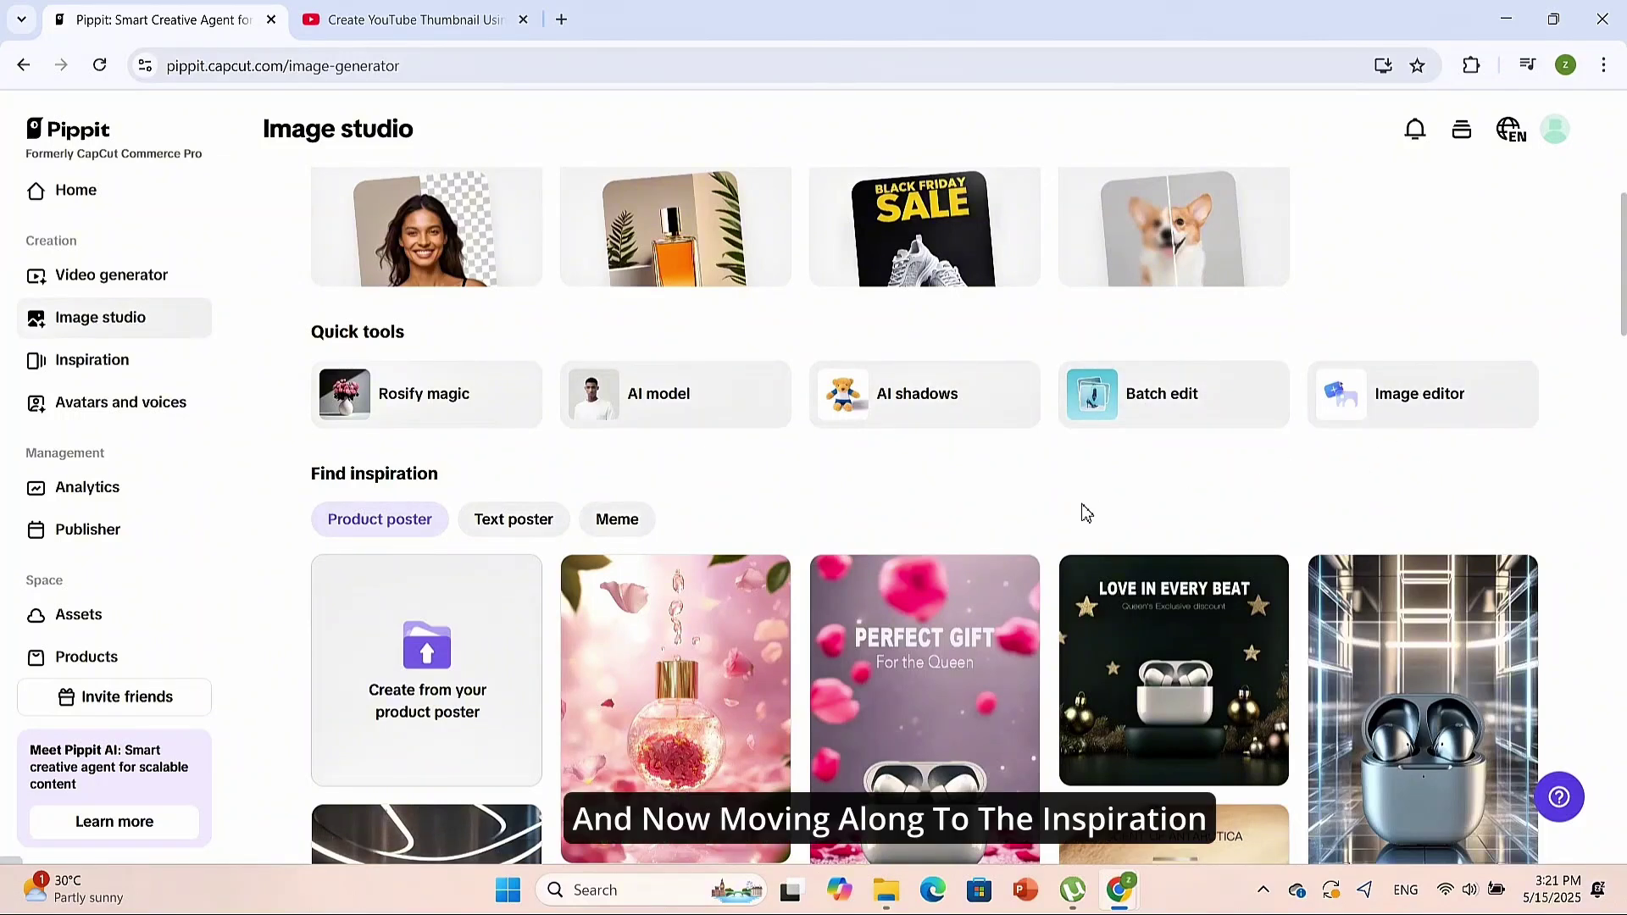
{"action": "scroll", "coordinate": [1080, 509], "scroll_direction": "down", "scroll_amount": 2}
{"action": "left_click", "coordinate": [515, 306]}
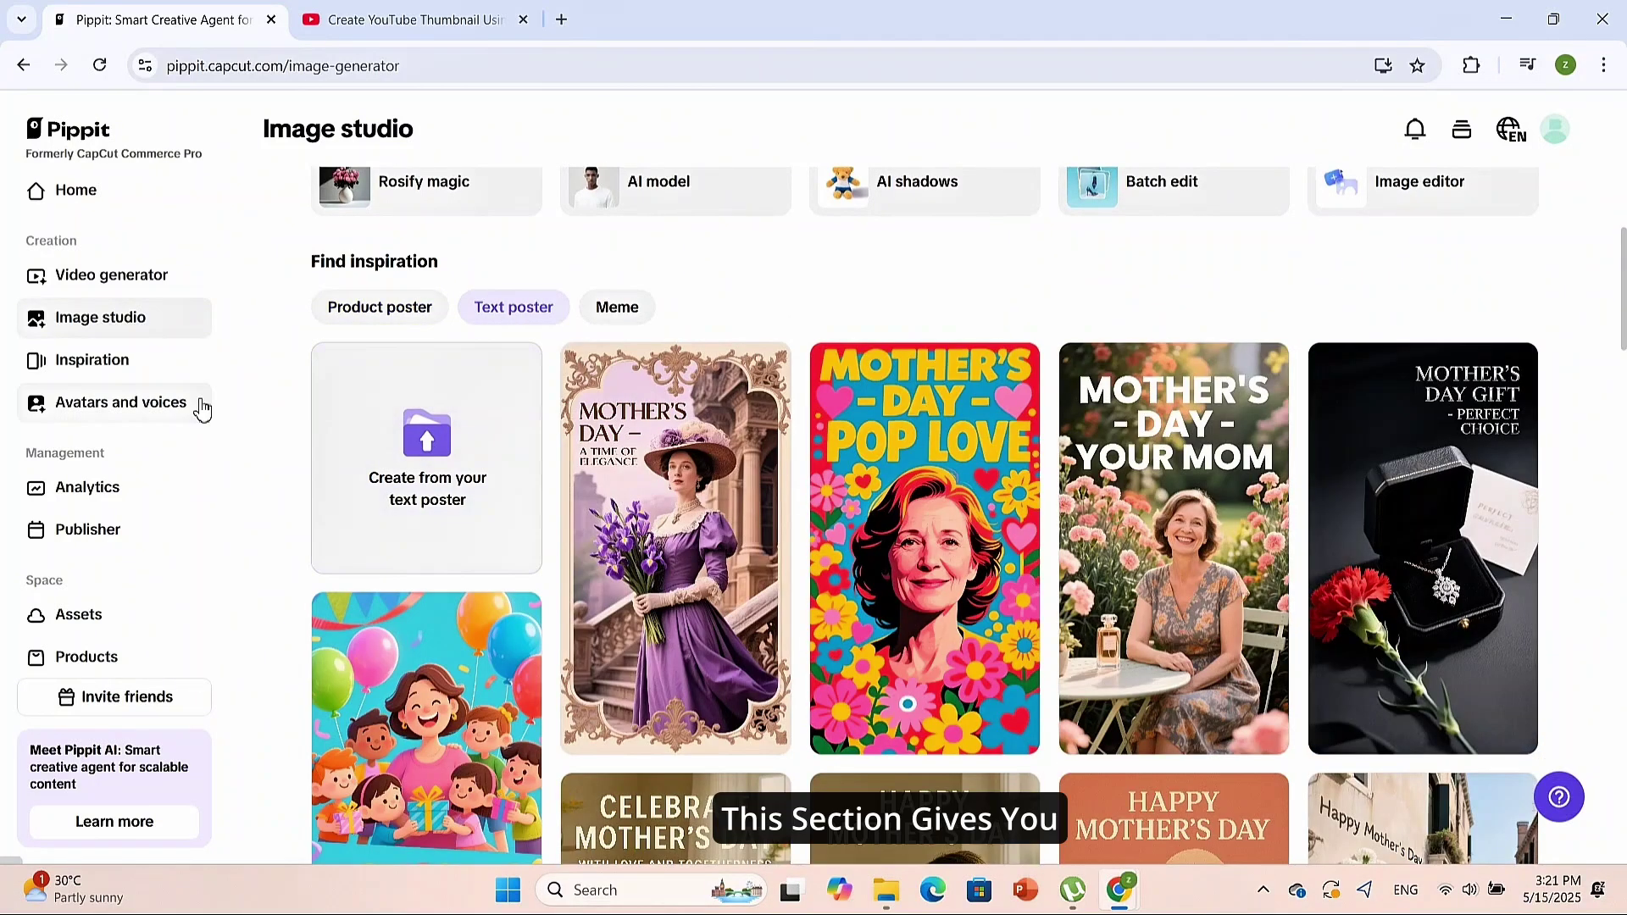
{"action": "left_click", "coordinate": [92, 360]}
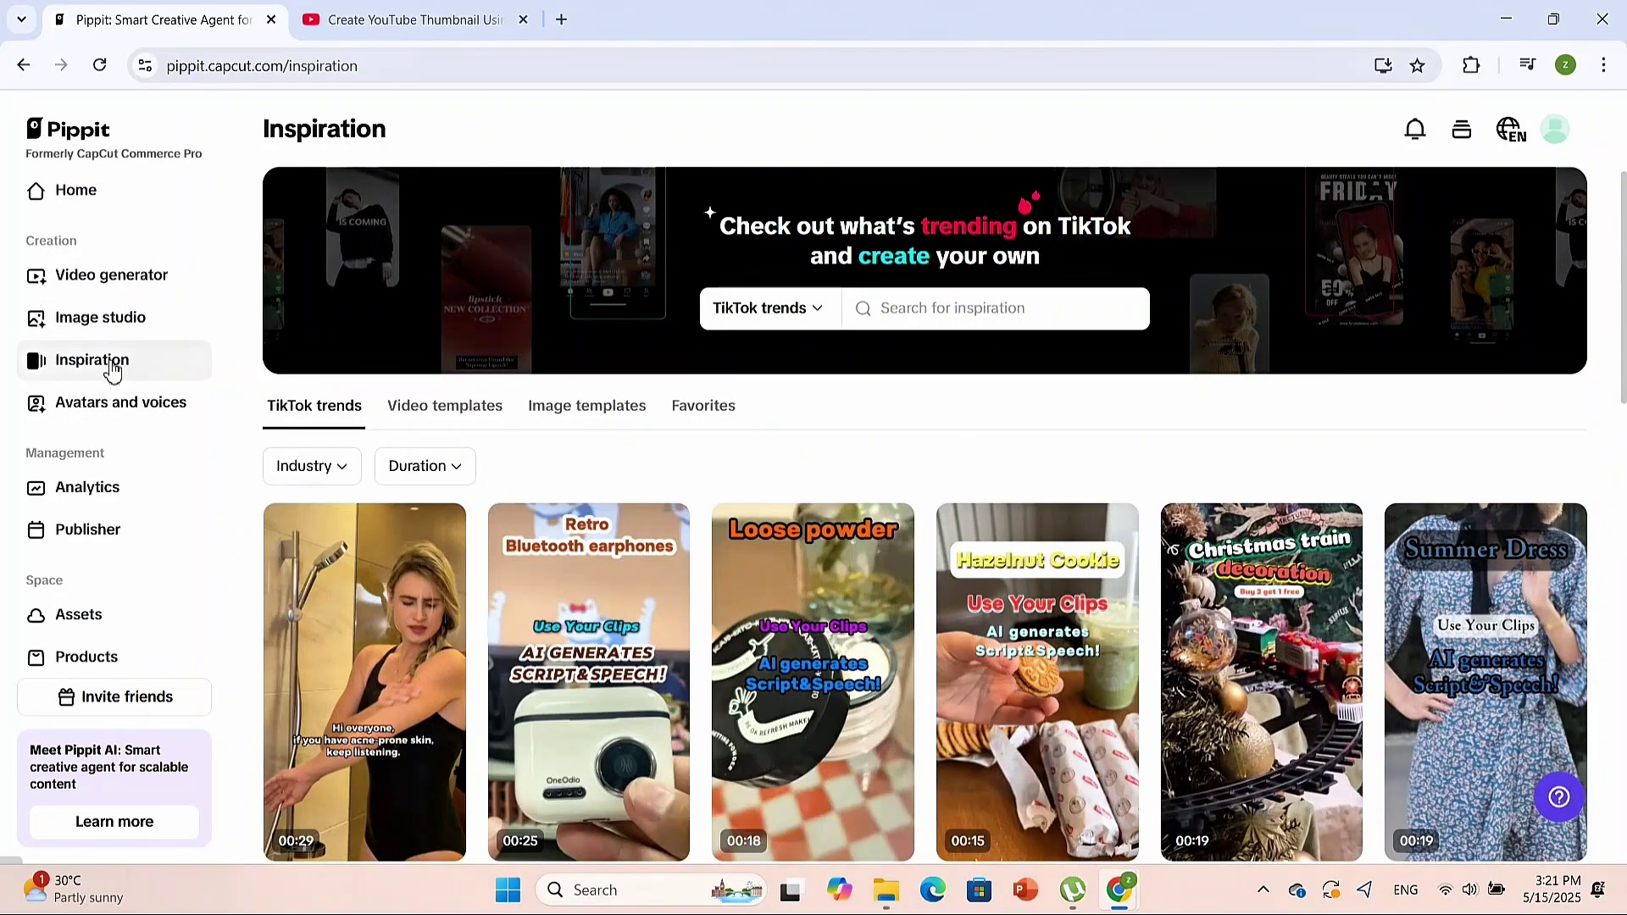
View the Video and Image templates, then go to the Avatars and voices page
{"action": "left_click", "coordinate": [426, 409]}
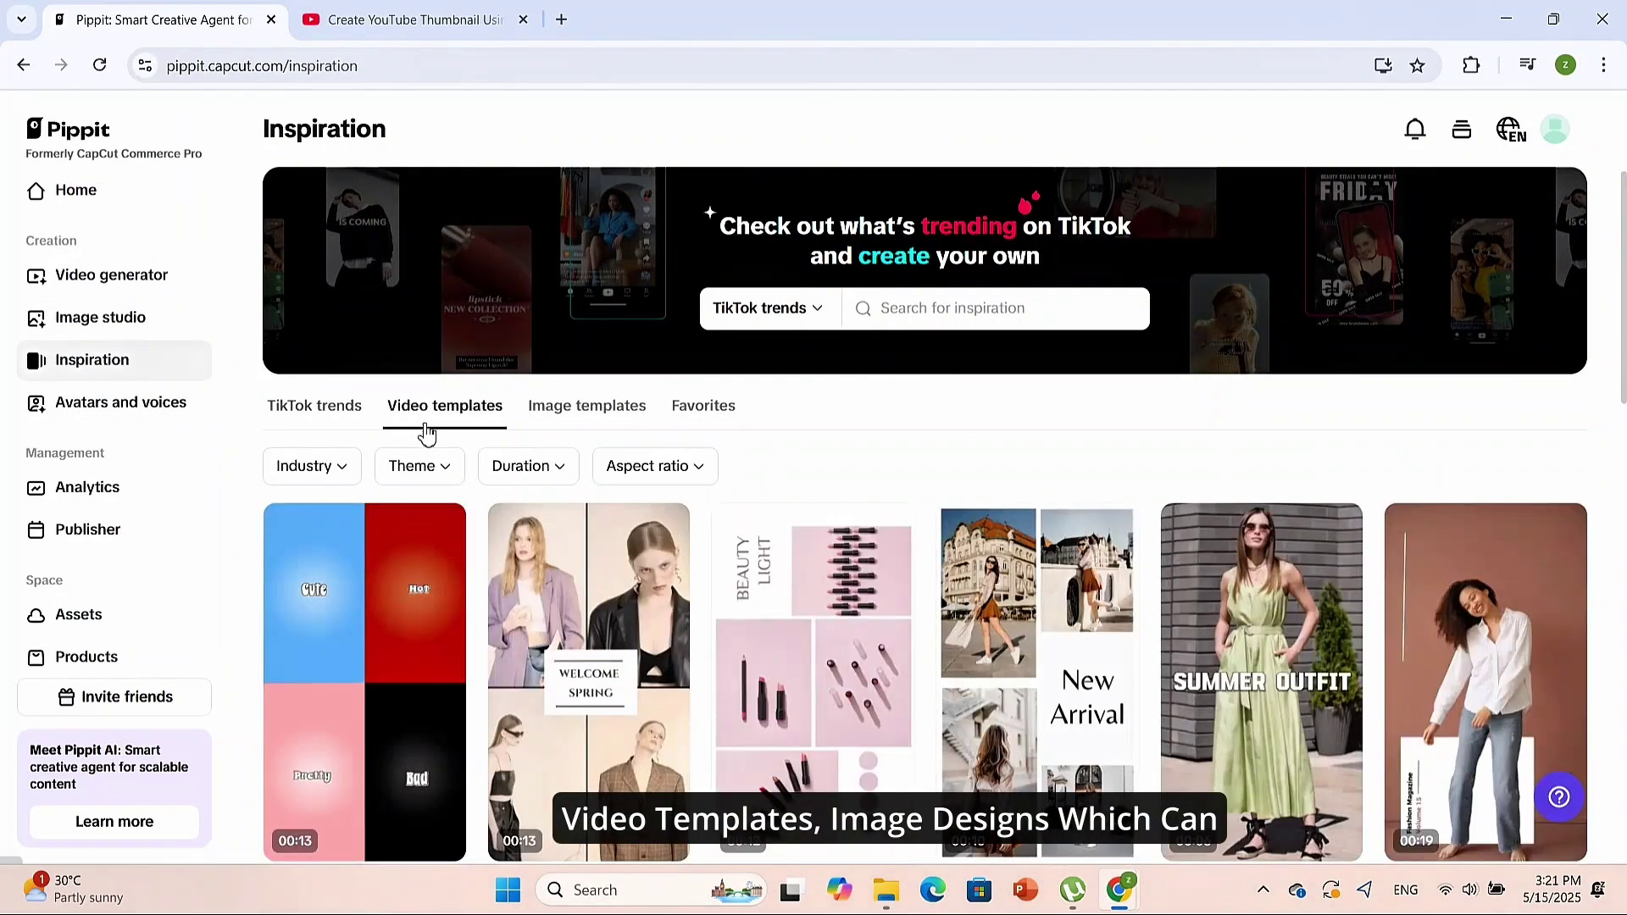
{"action": "left_click", "coordinate": [586, 404]}
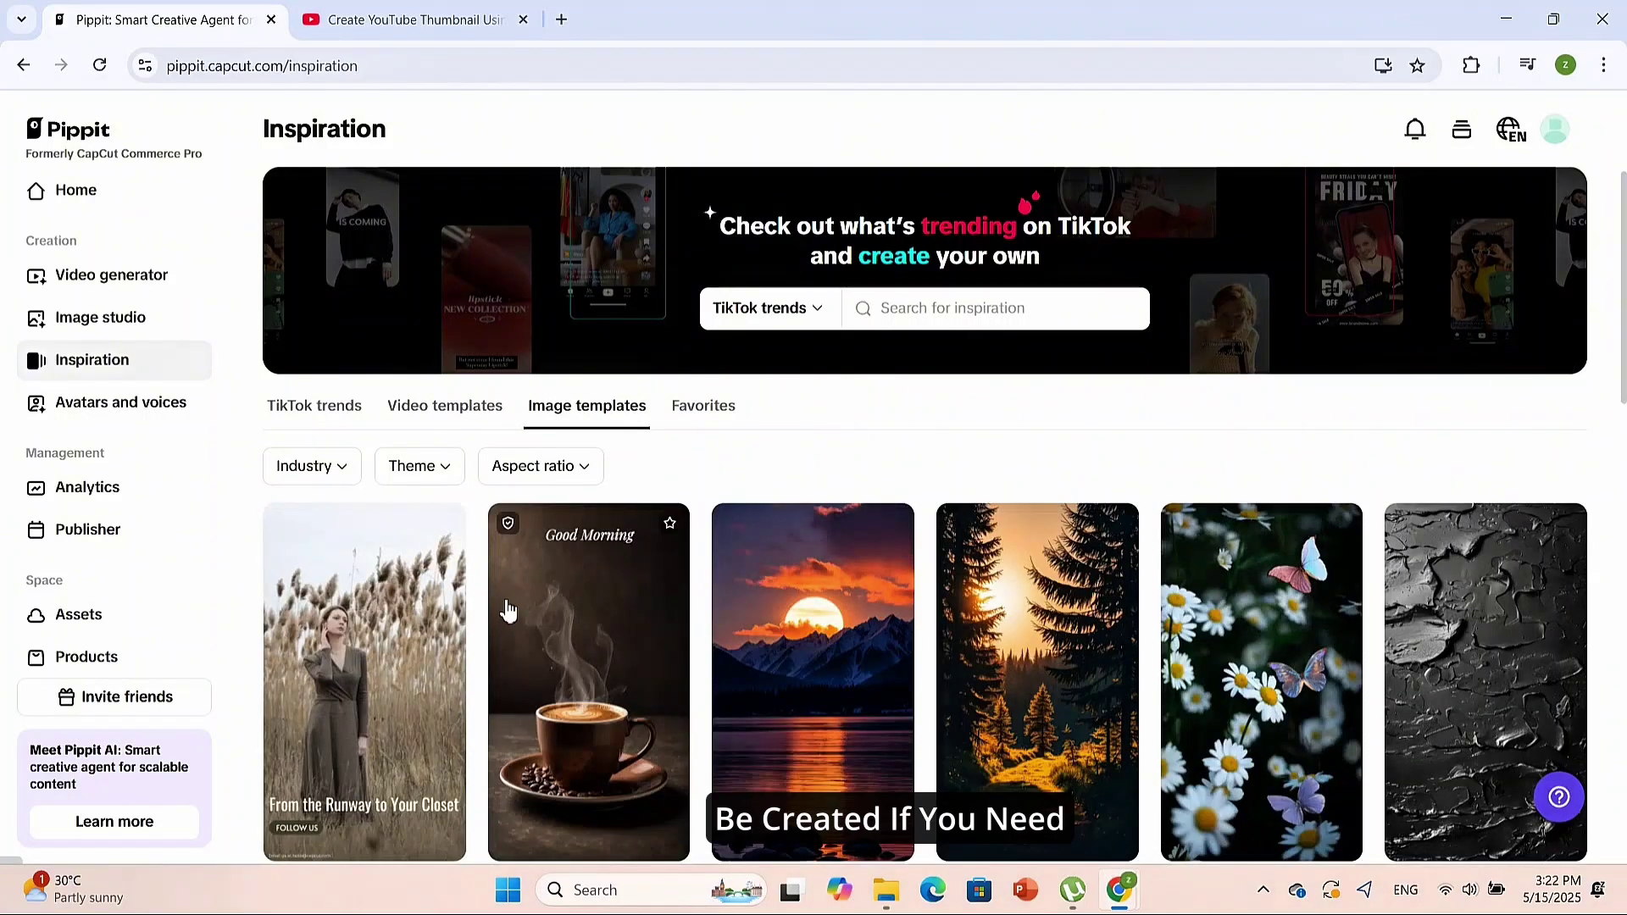
{"action": "left_click", "coordinate": [121, 402]}
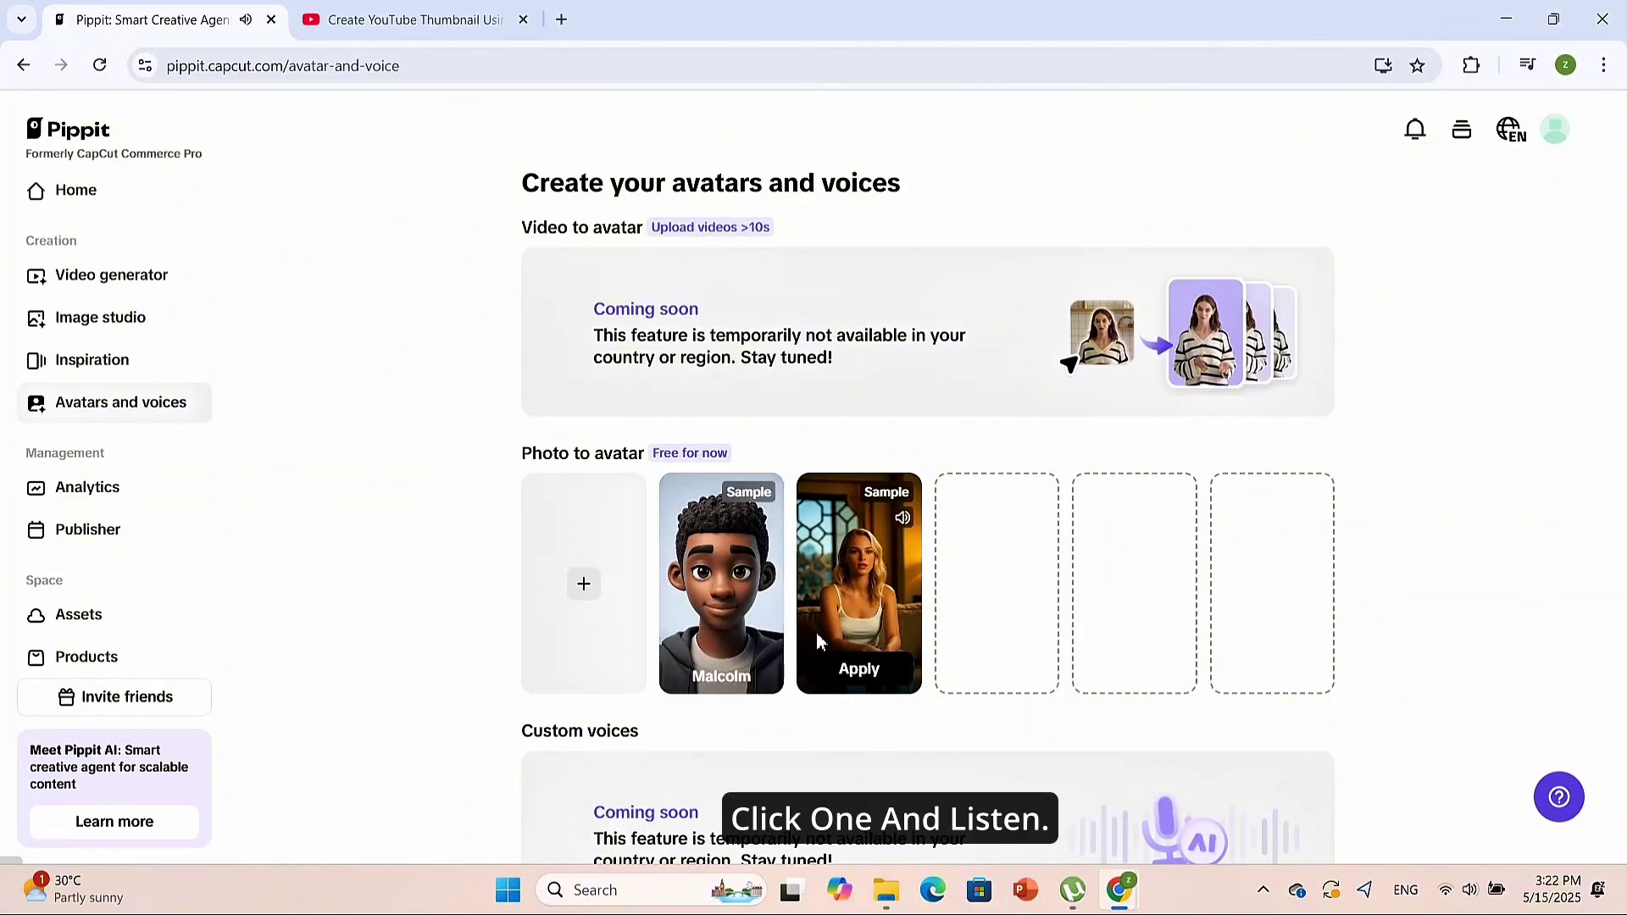
{"action": "left_click", "coordinate": [700, 629]}
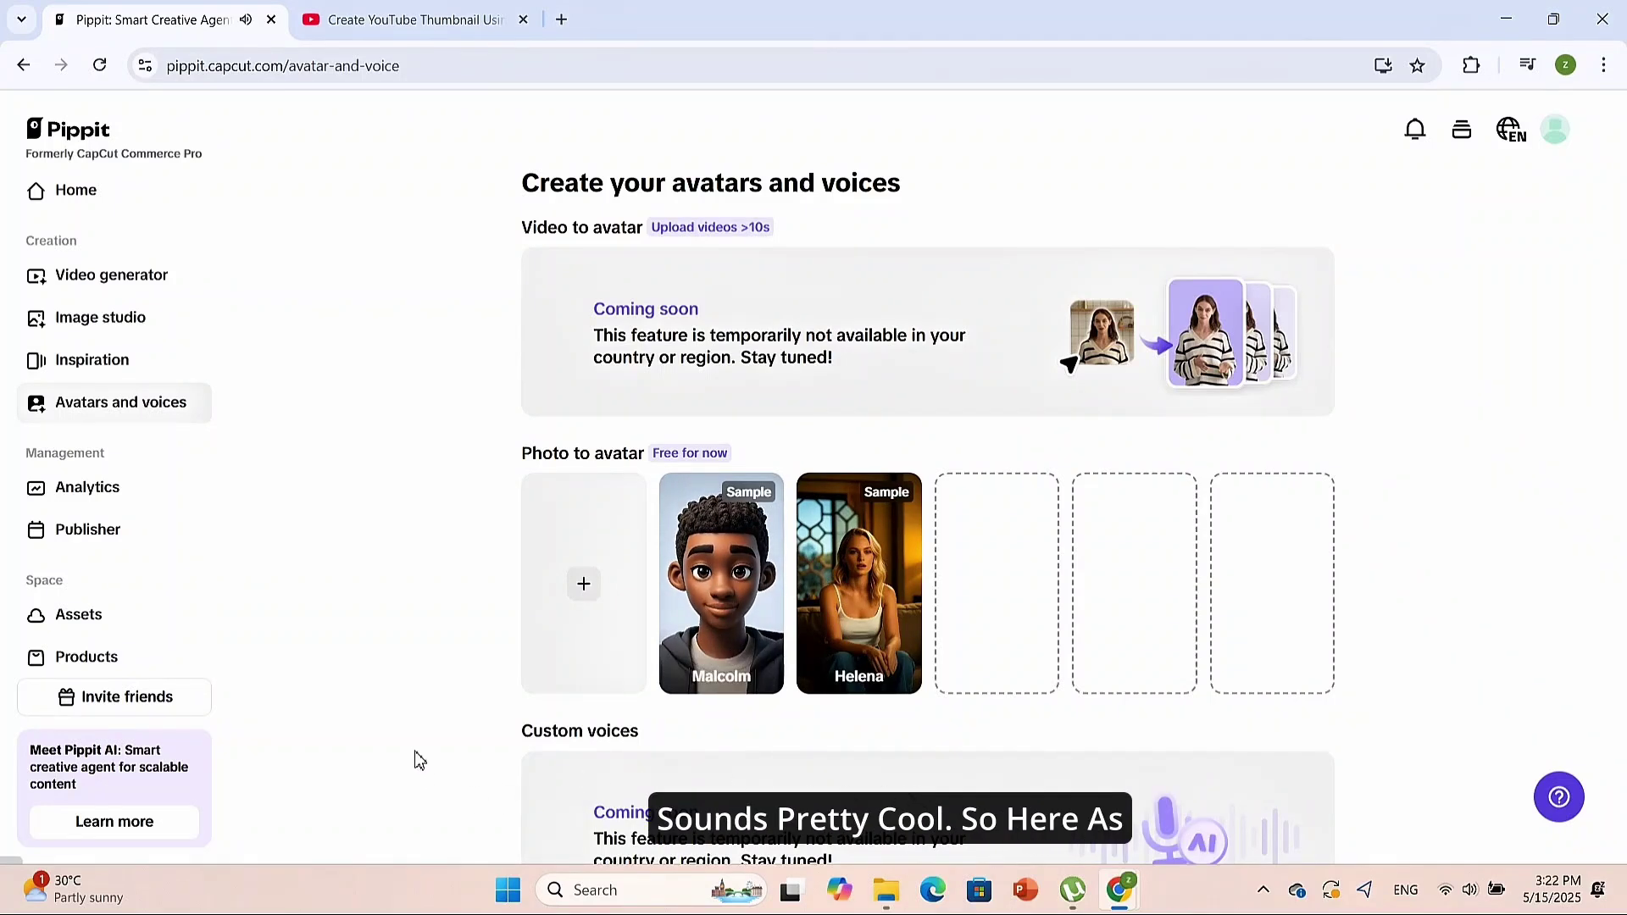
{"action": "left_click", "coordinate": [585, 585]}
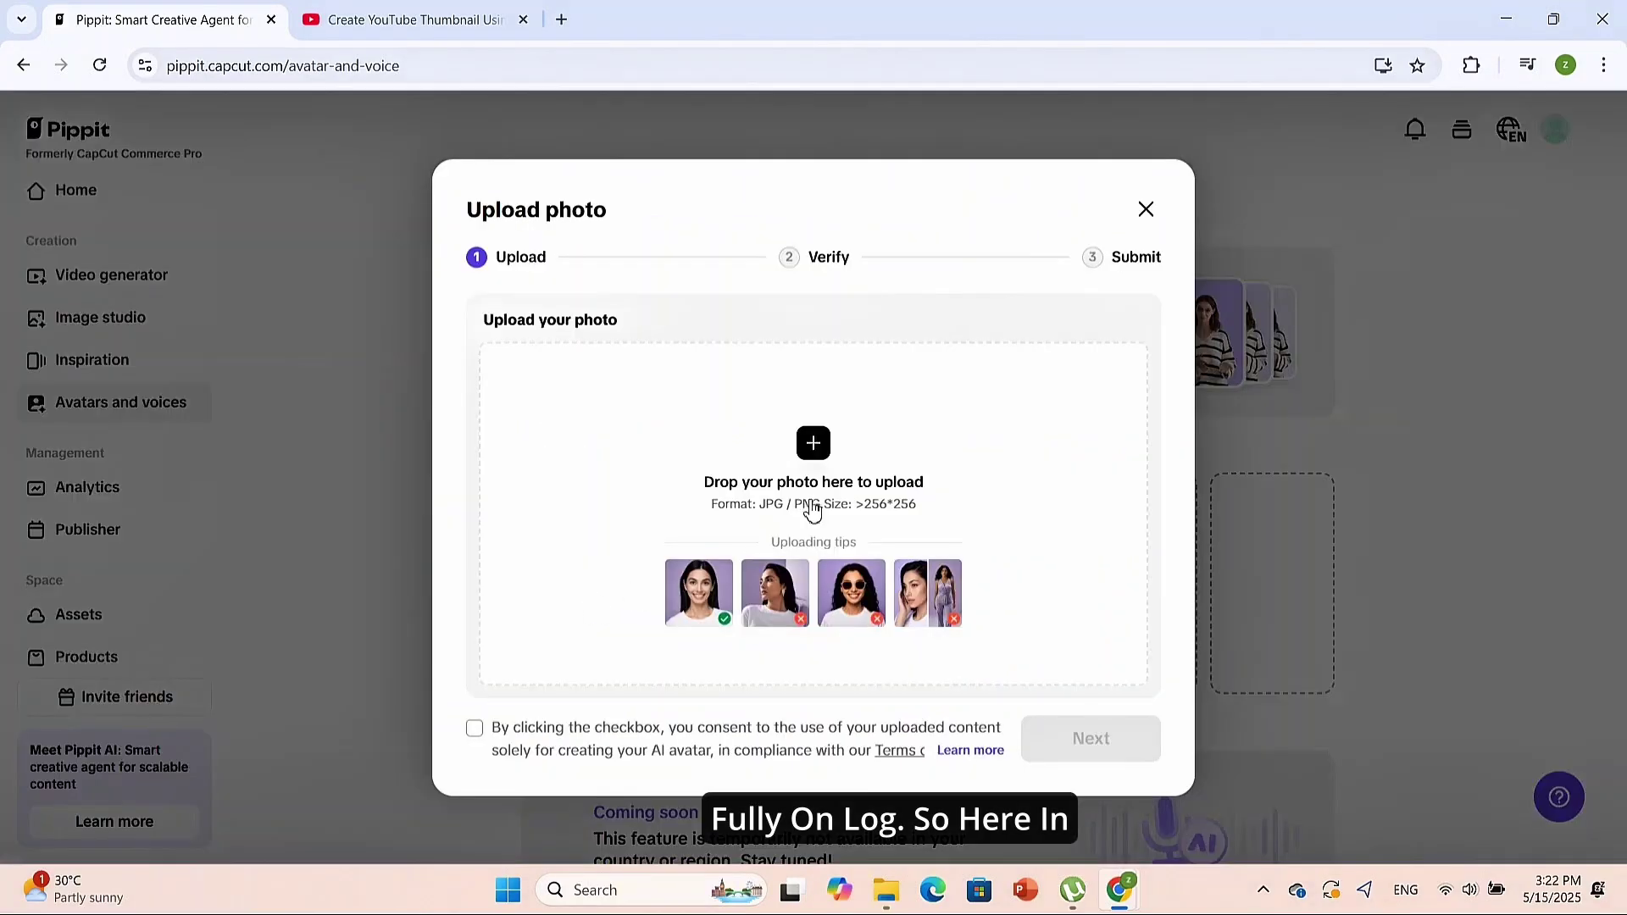
{"action": "left_click", "coordinate": [1146, 209]}
{"action": "scroll", "coordinate": [1118, 394], "scroll_direction": "down", "scroll_amount": 1}
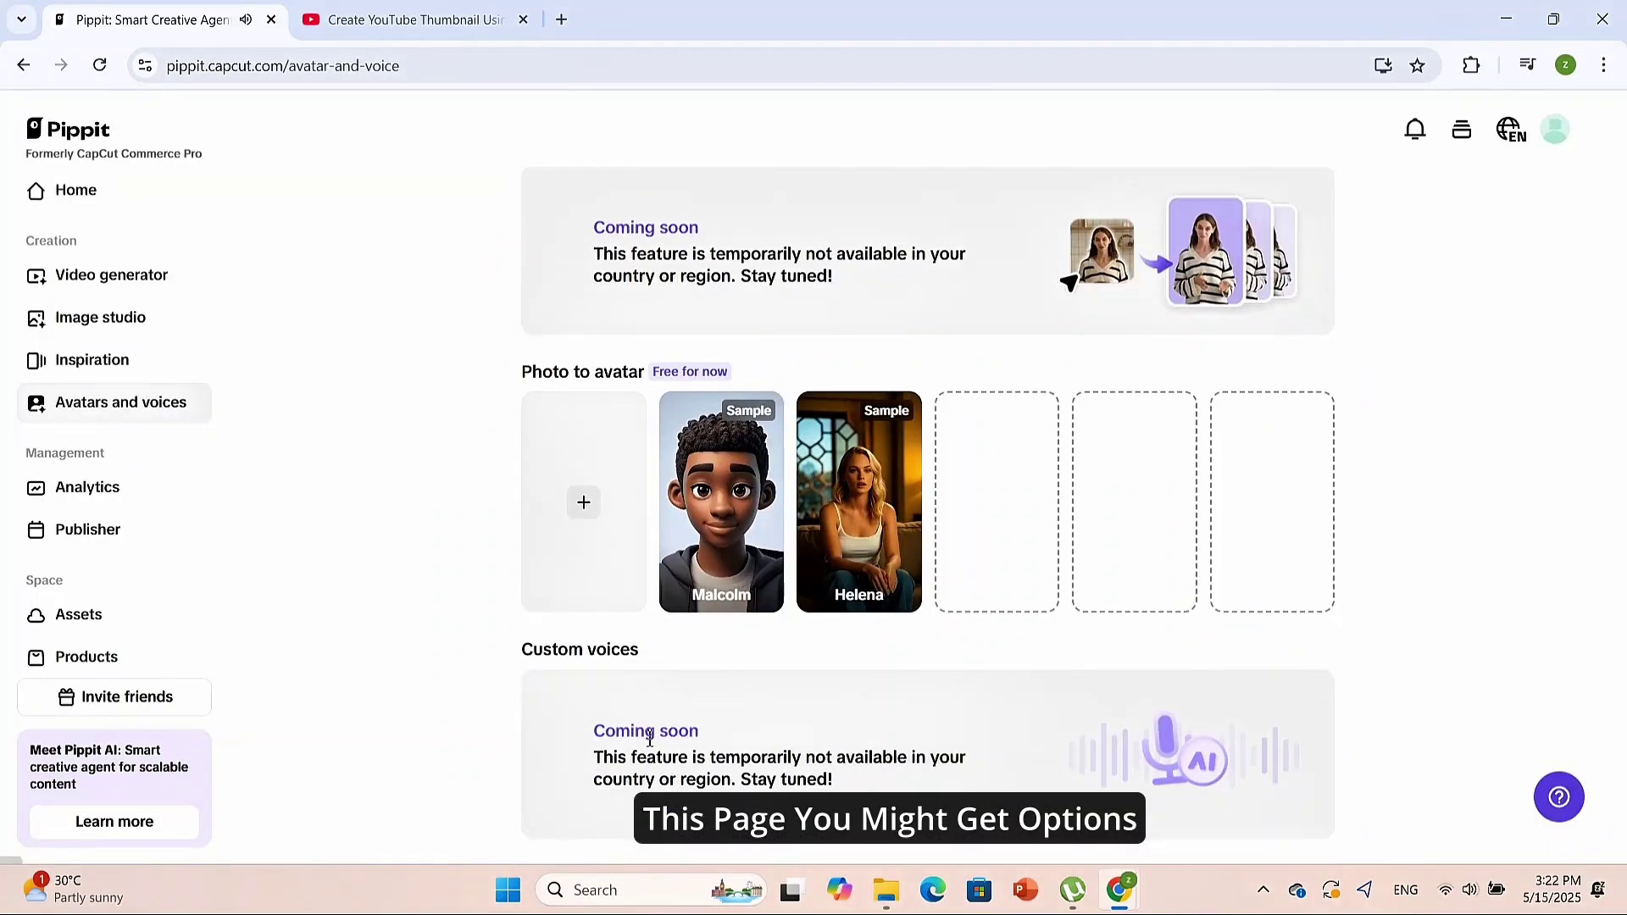
{"action": "left_click_drag", "start_coordinate": [878, 757], "coordinate": [693, 731]}
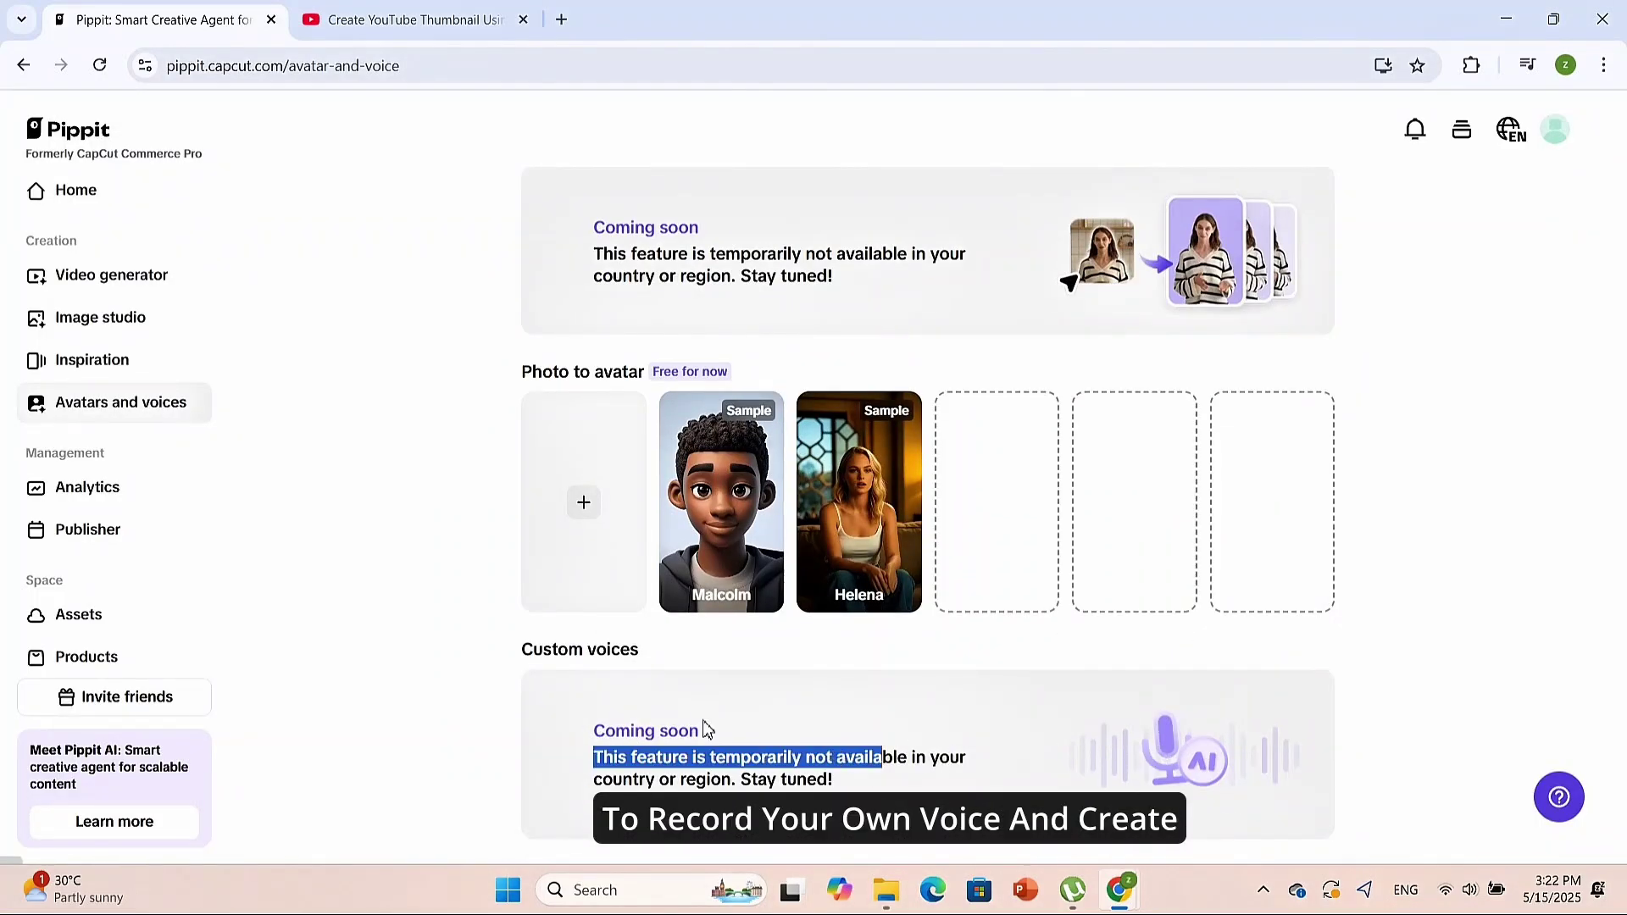
{"action": "left_click_drag", "start_coordinate": [585, 760], "coordinate": [1010, 774]}
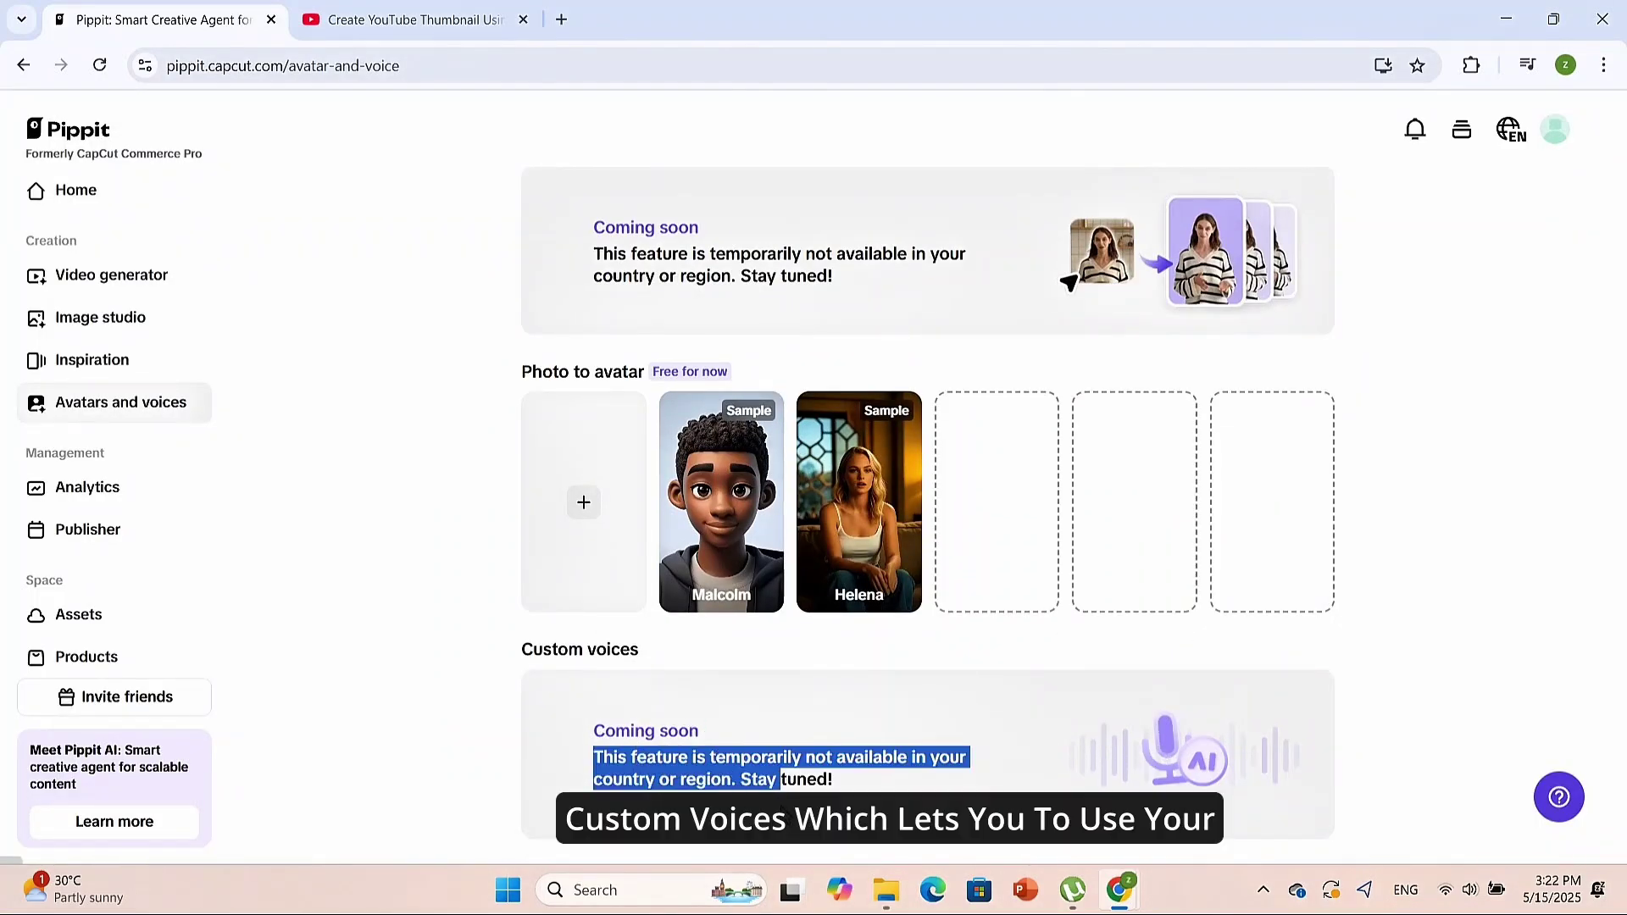
{"action": "left_click", "coordinate": [997, 779]}
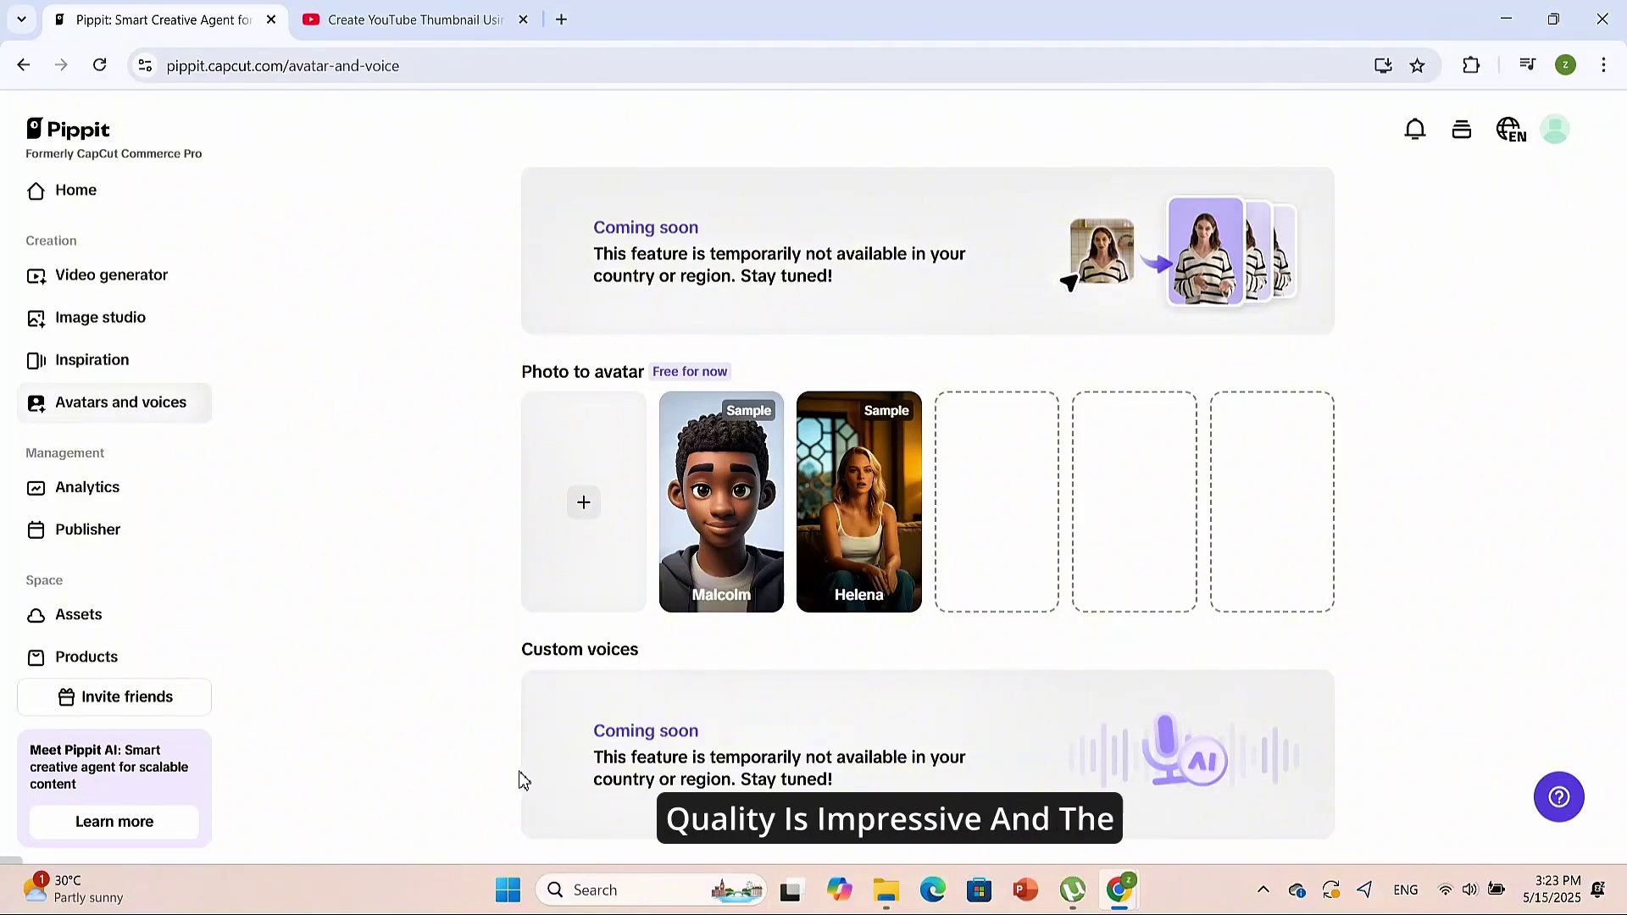
{"action": "mouse_move", "coordinate": [1271, 502]}
{"action": "scroll", "coordinate": [1284, 481], "scroll_direction": "up", "scroll_amount": 1}
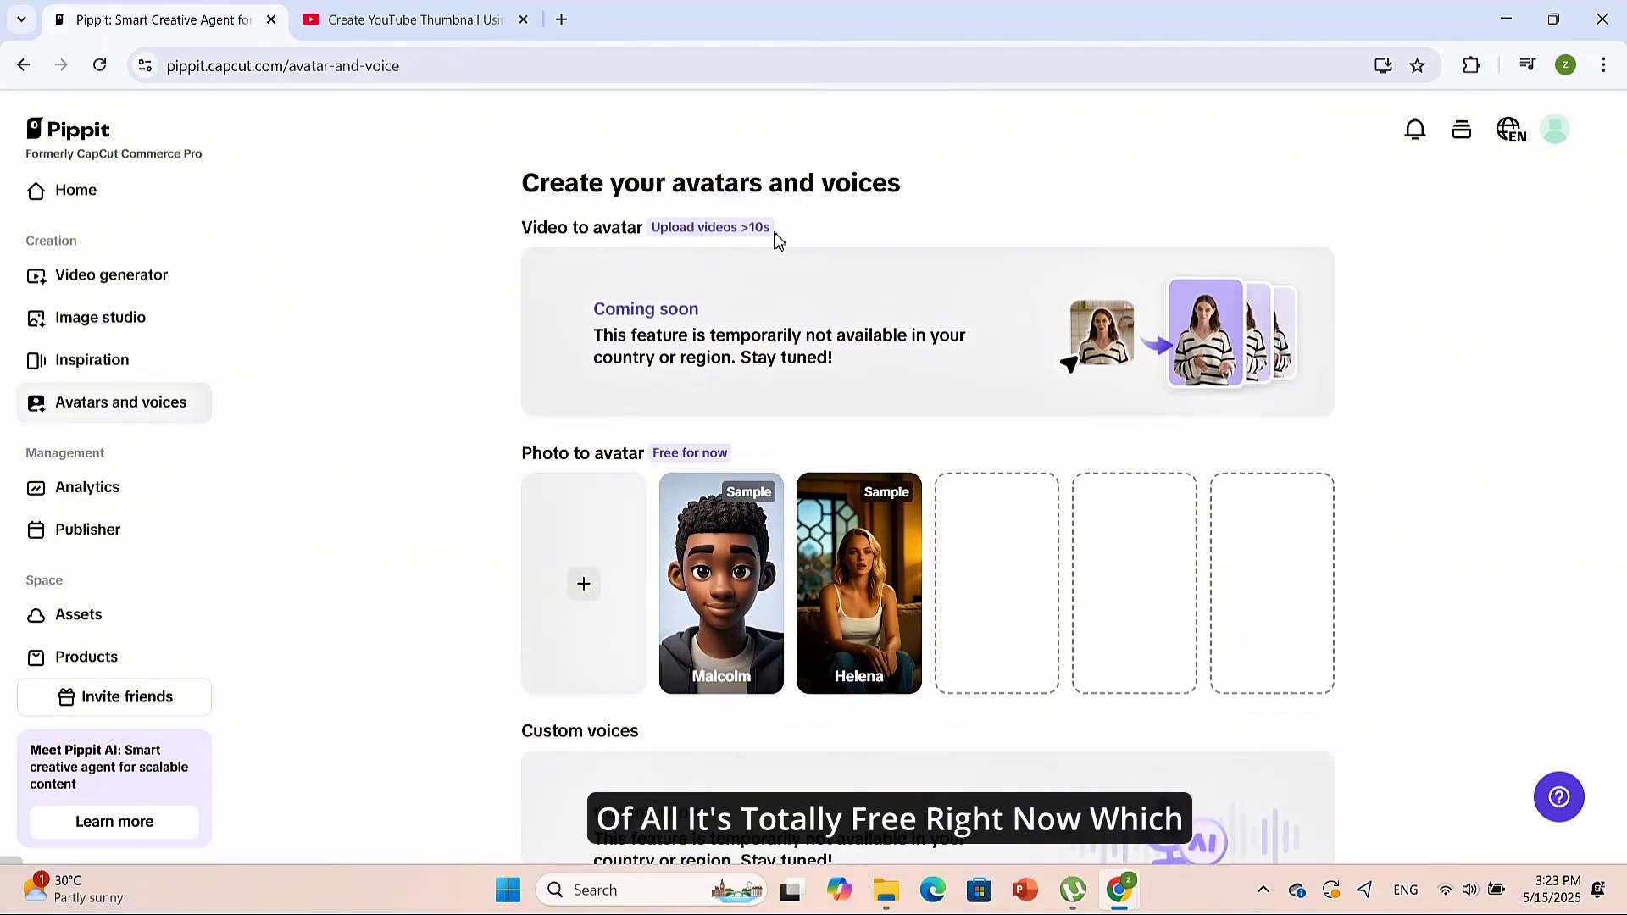